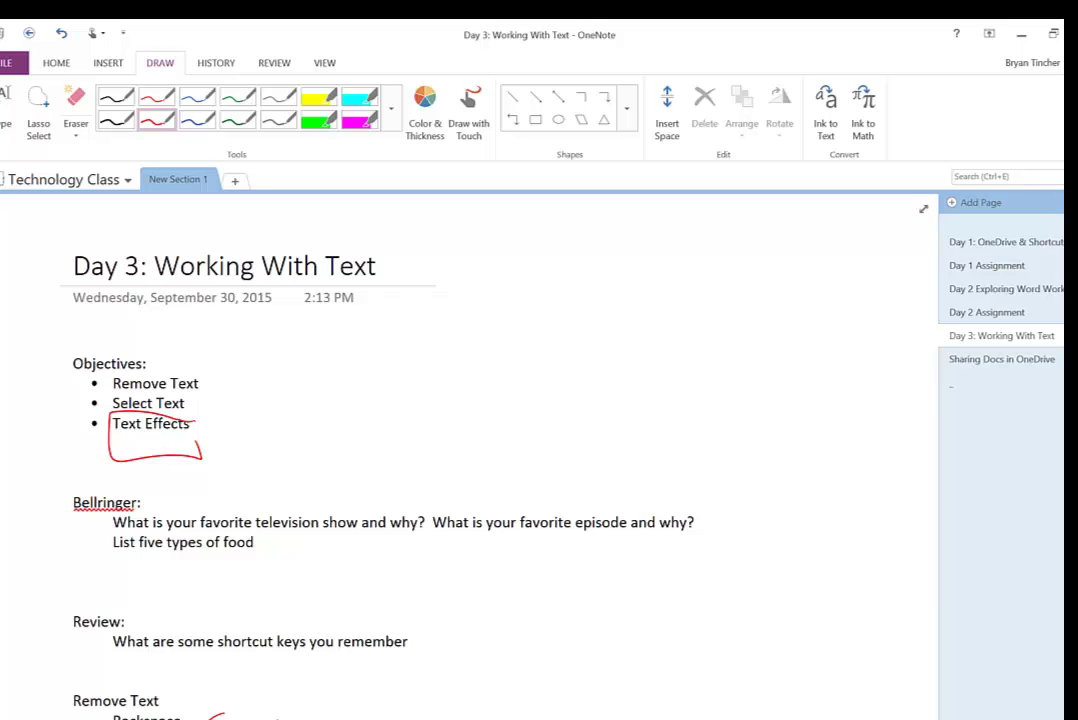
Circle "Backspace" in red ink under the Remove Text heading of the Day 3 notes
scroll(470, 450, "down", 3)
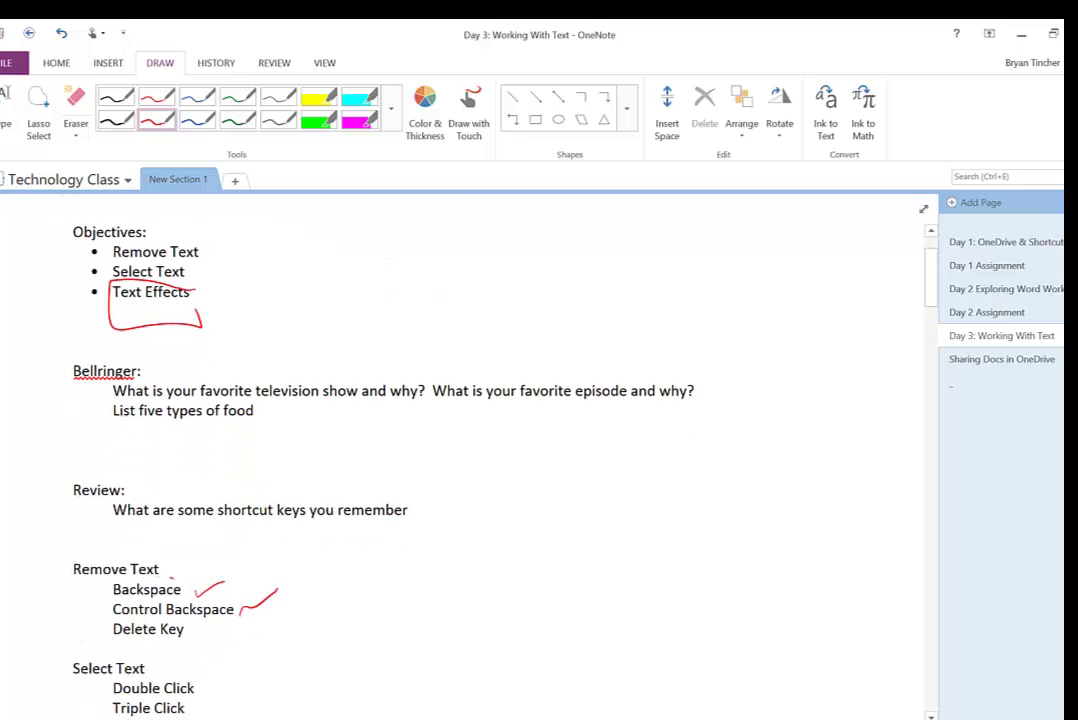
left_click_drag(190, 580, 147, 566)
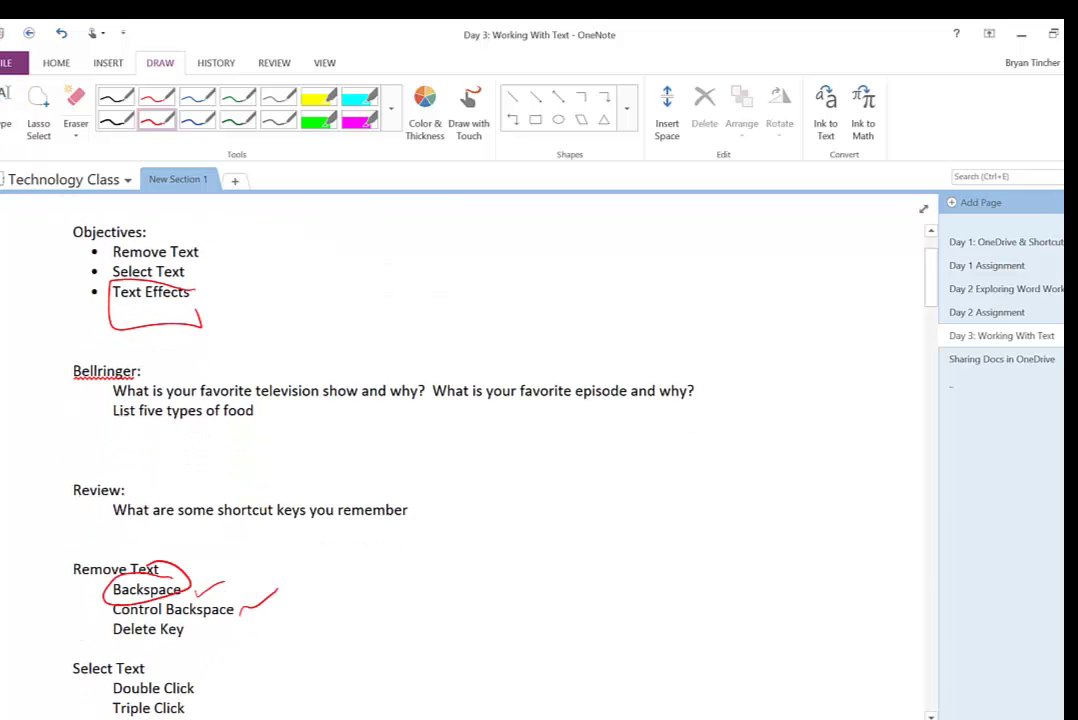
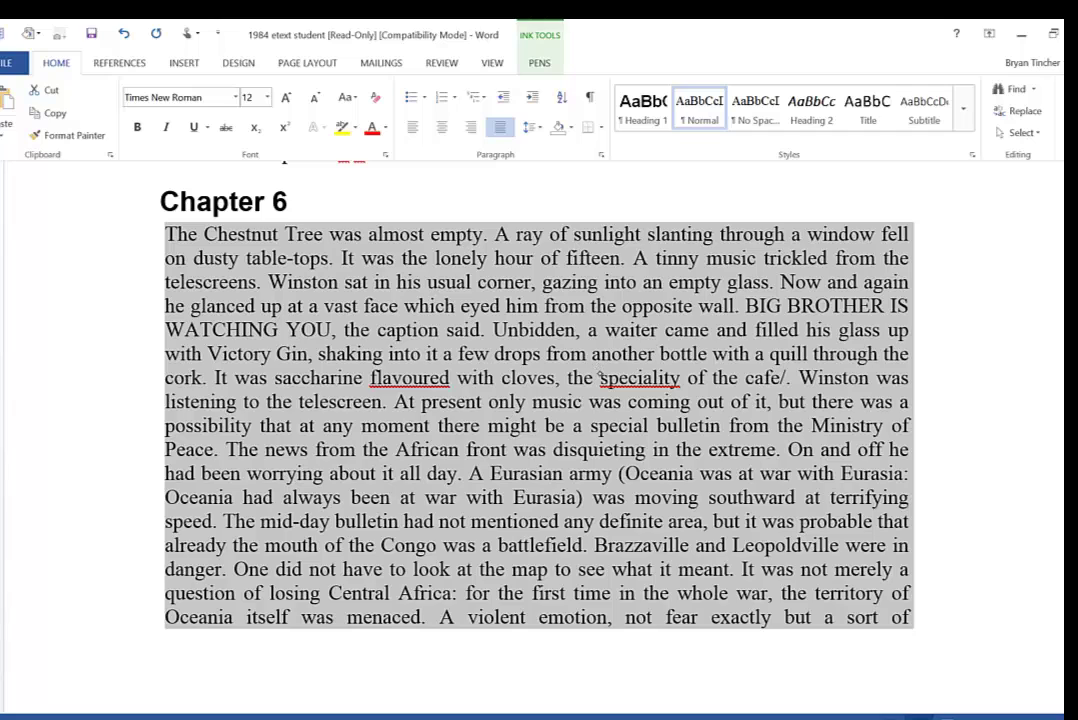
Cycle the Chapter 6 opening paragraph through left, centered and right alignment, and return it to justified
left_click(597, 361)
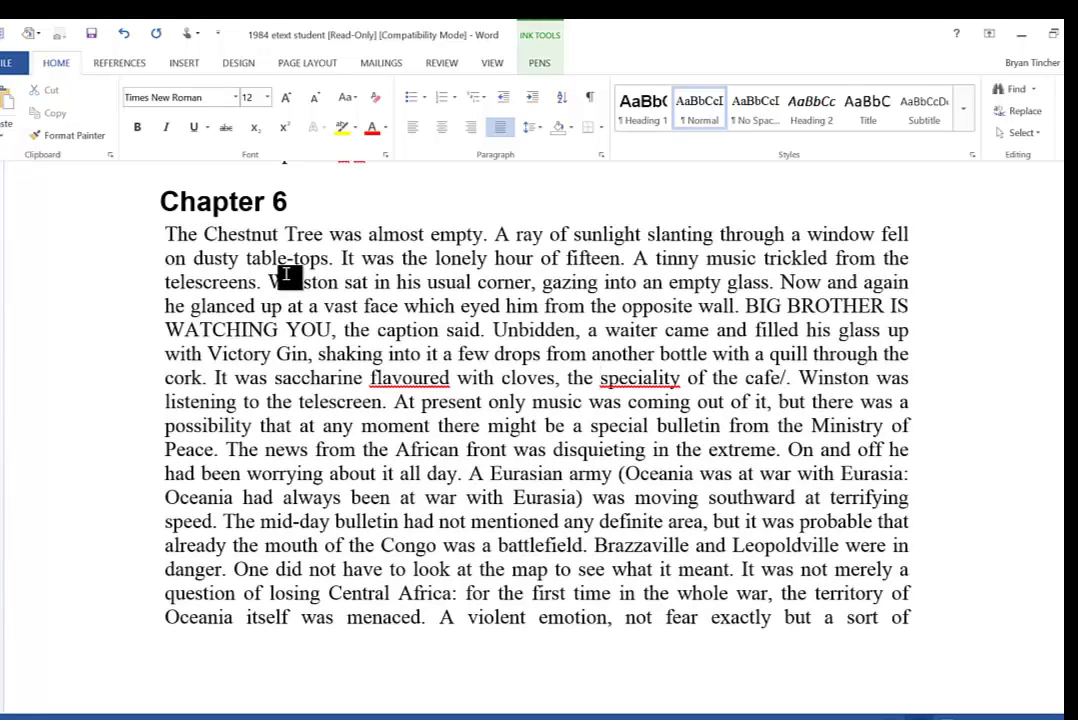
left_click(412, 127)
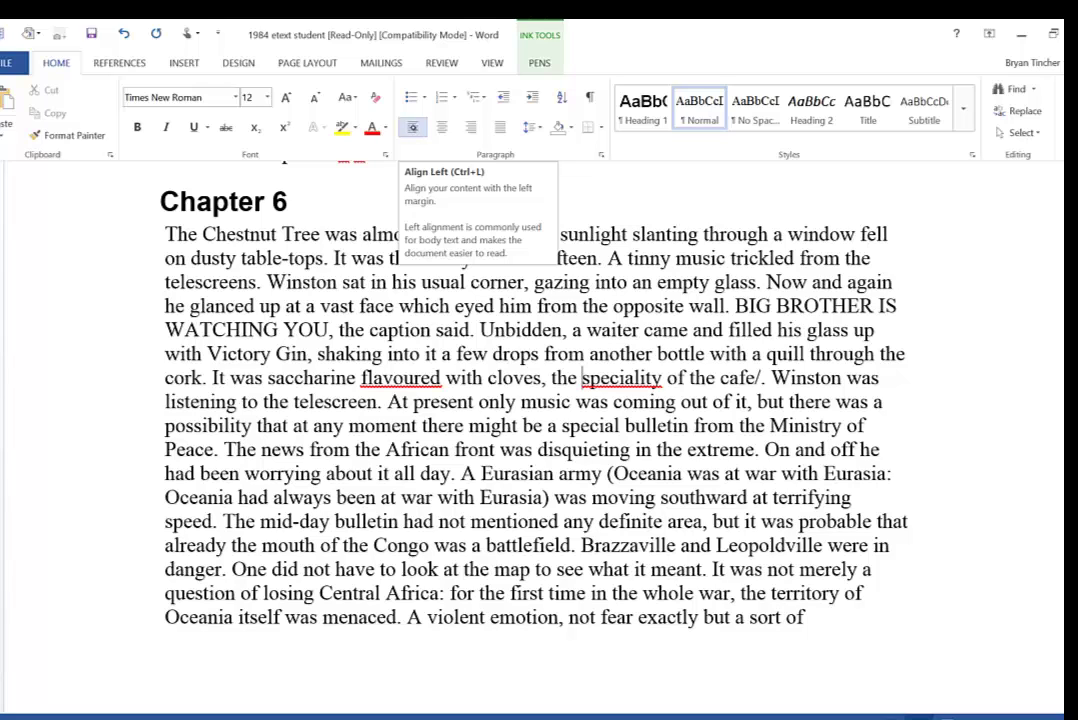
key("ctrl+j")
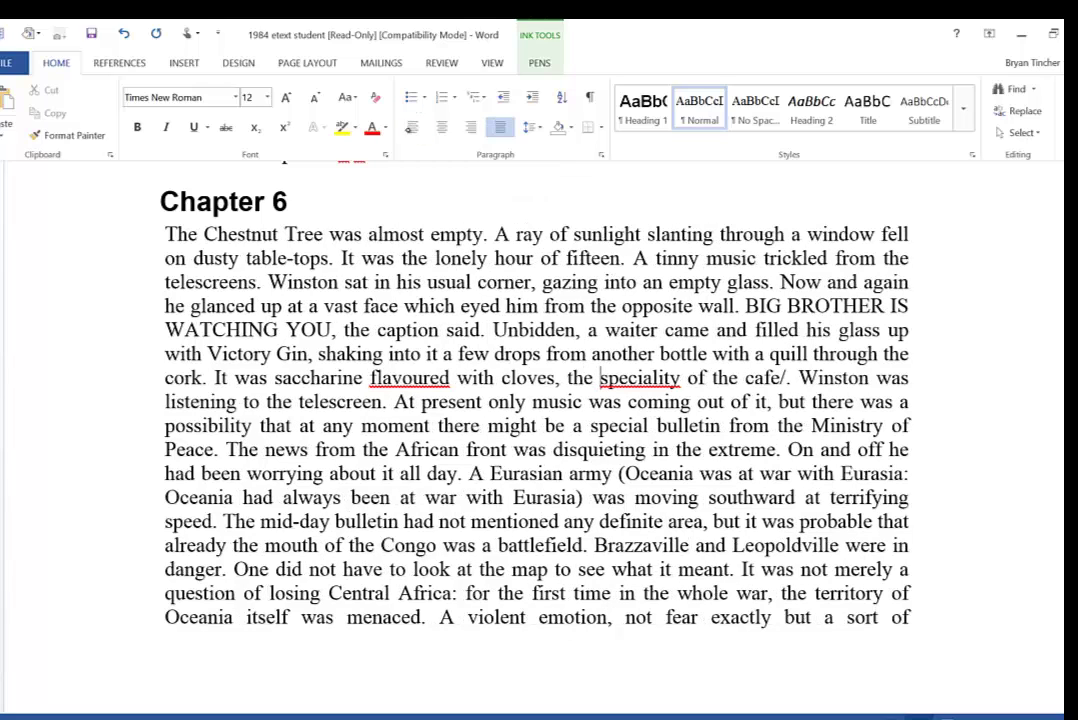
key("ctrl+l")
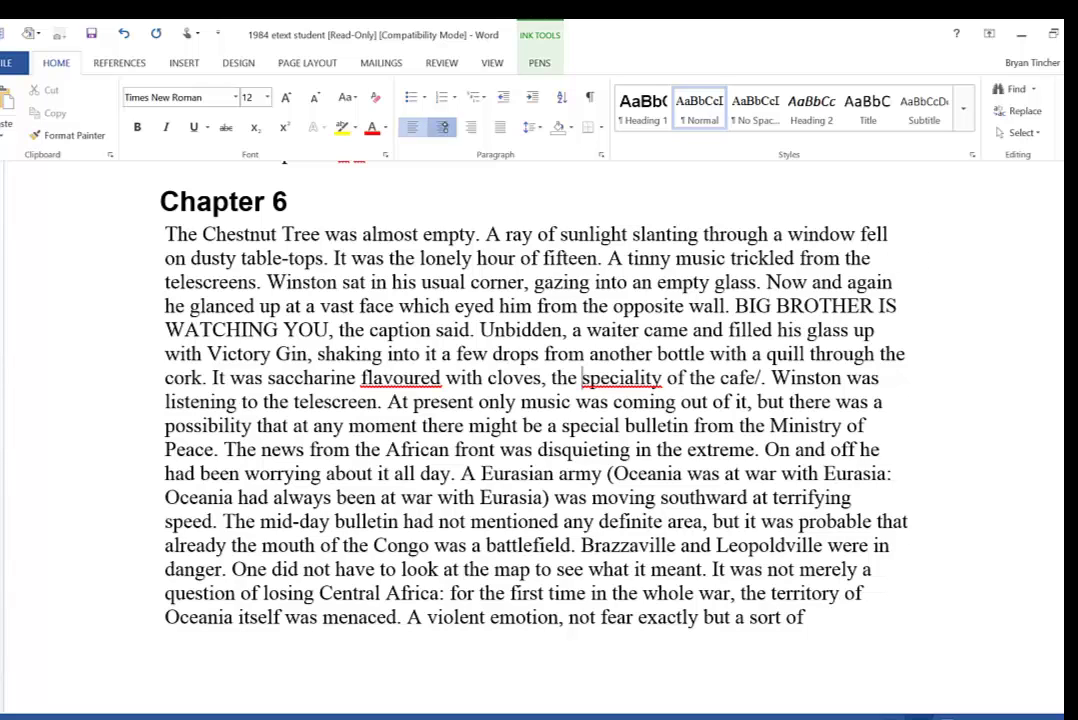
key("ctrl+e")
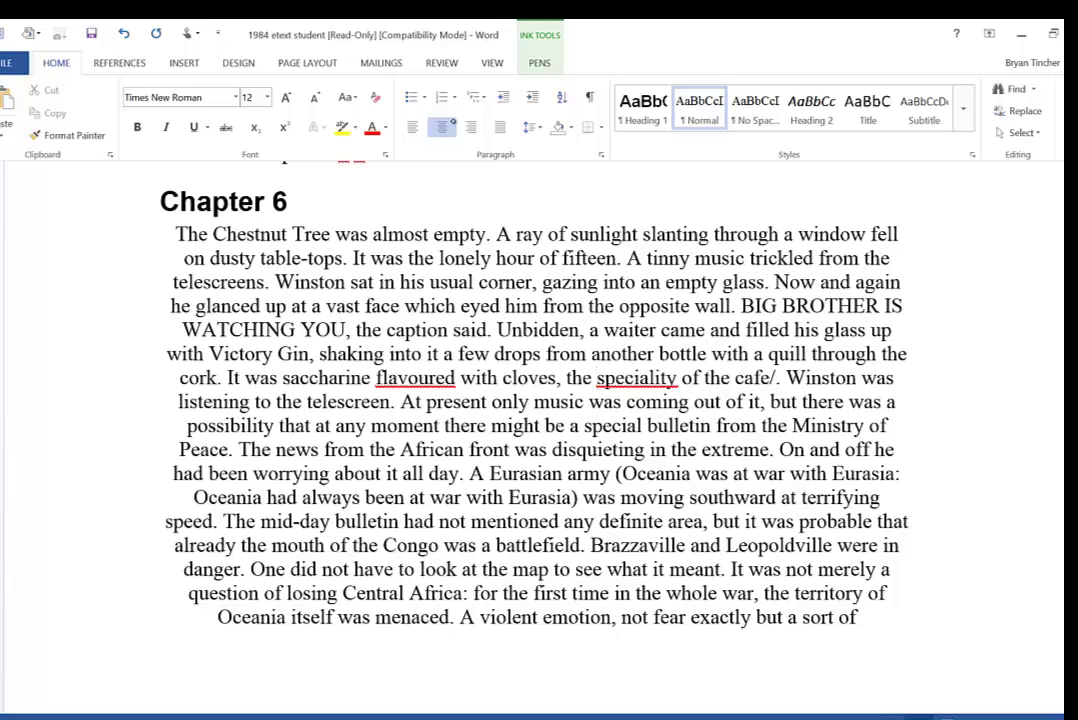
left_click(471, 127)
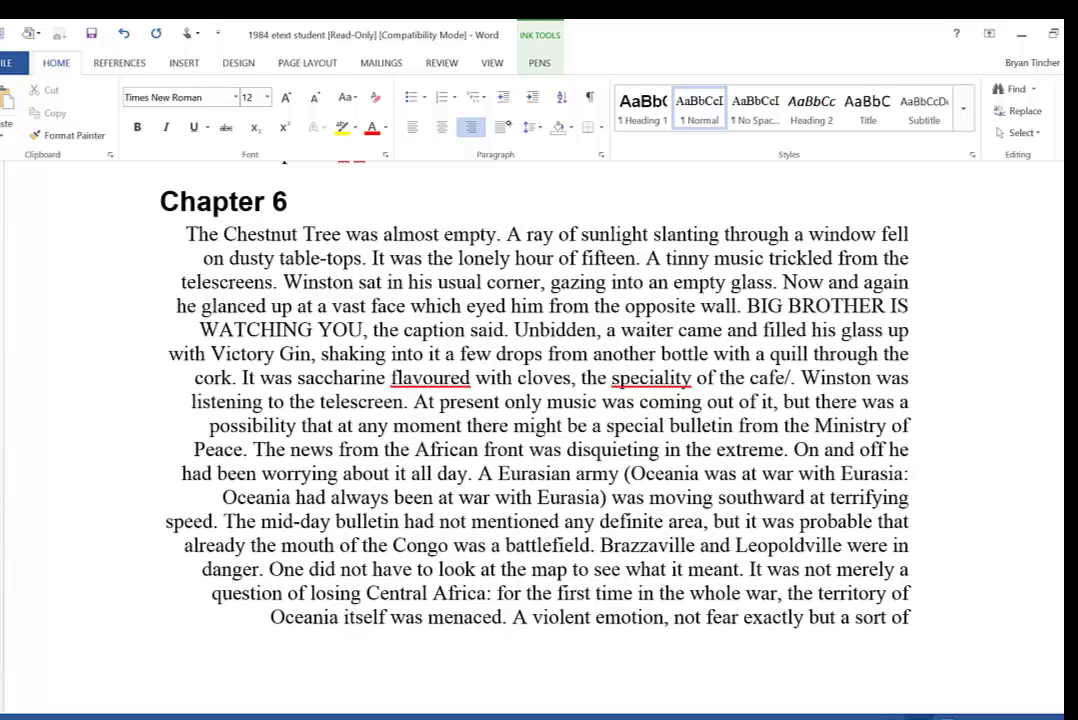
key("ctrl+j")
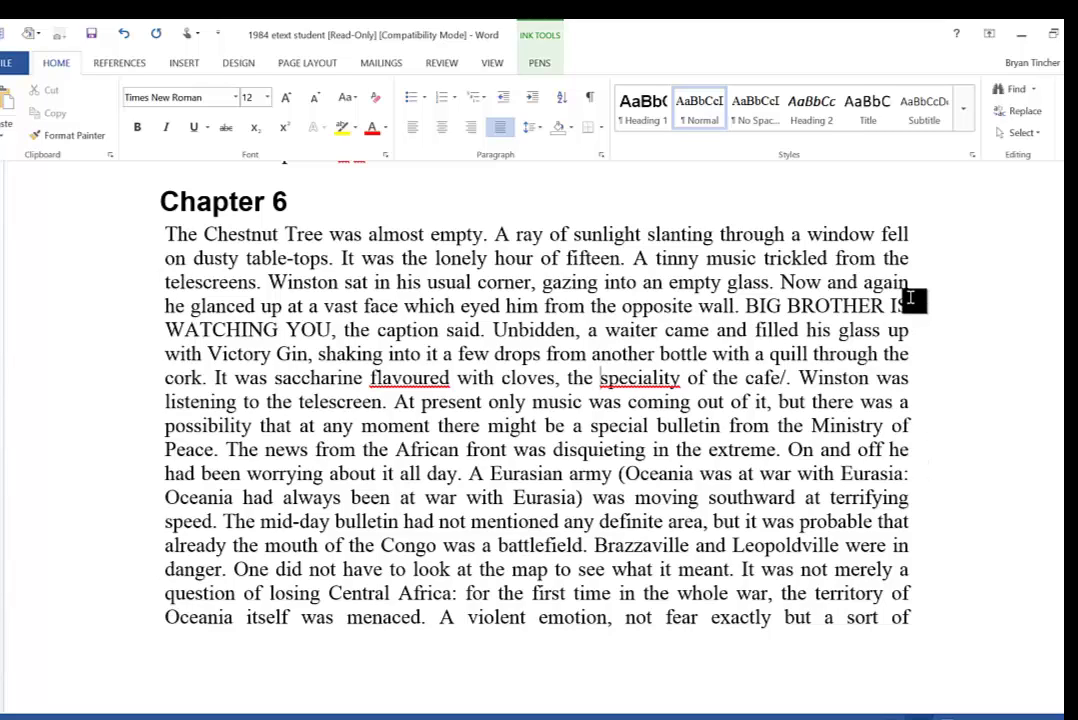
Try to open the text effects for the word "Eurasian" in the Chapter 6 paragraph
double_click(530, 476)
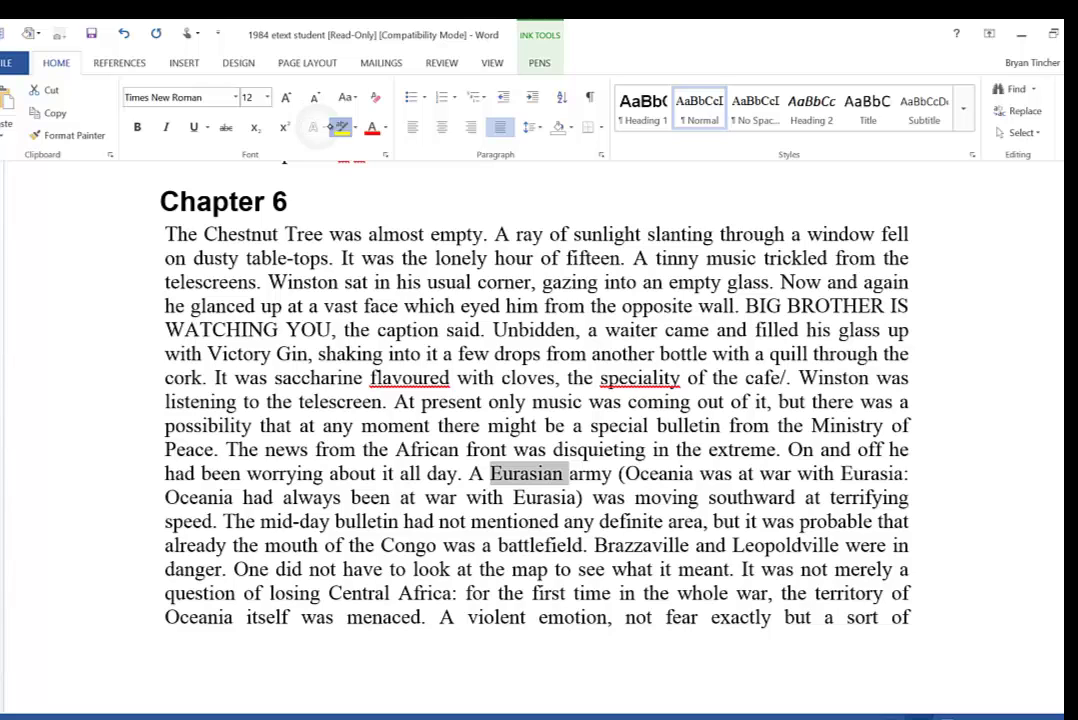
left_click(355, 127)
left_click(320, 135)
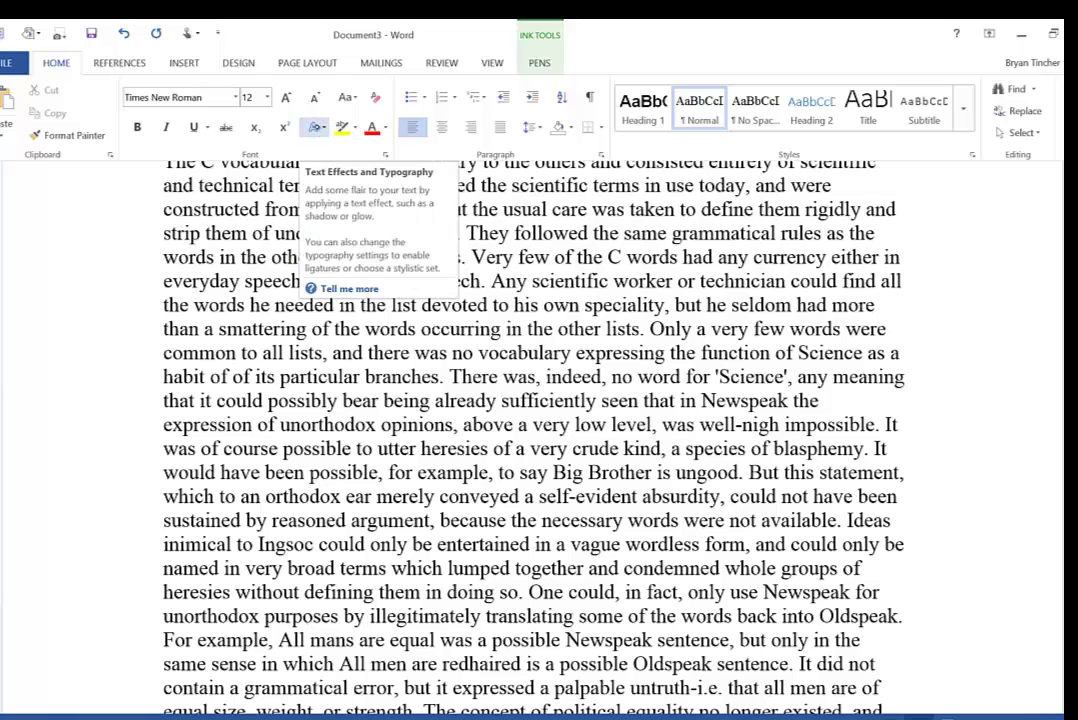
Apply the blue text effect with a reflection to the word "smattering"
double_click(262, 329)
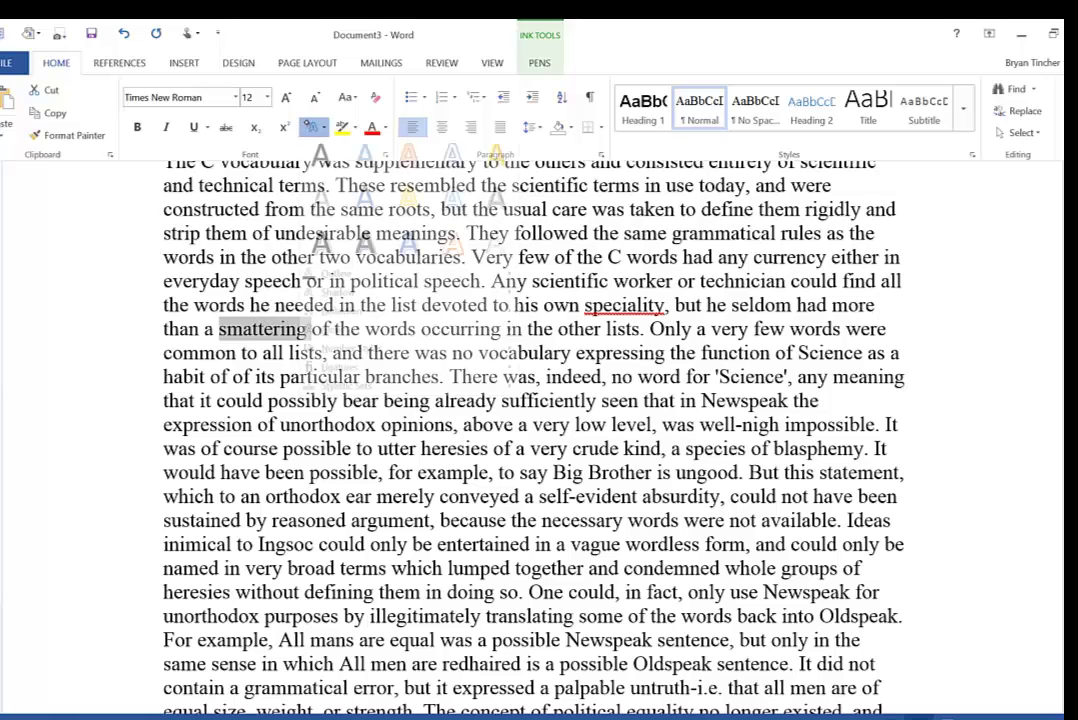
left_click(313, 127)
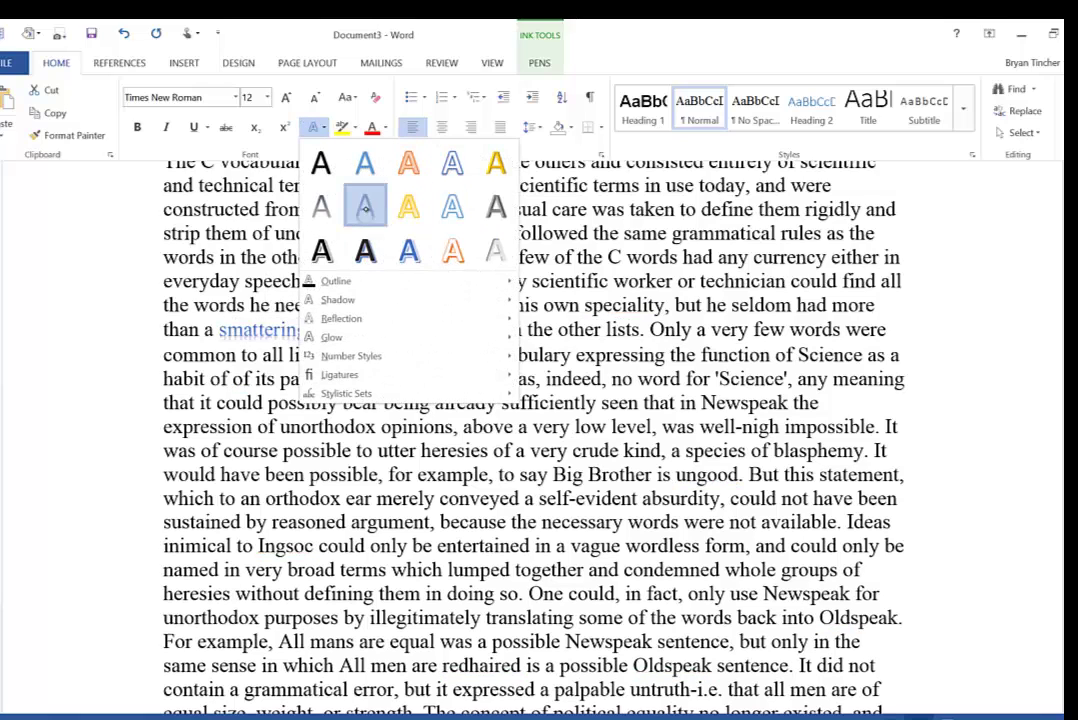
left_click(363, 206)
left_click(401, 391)
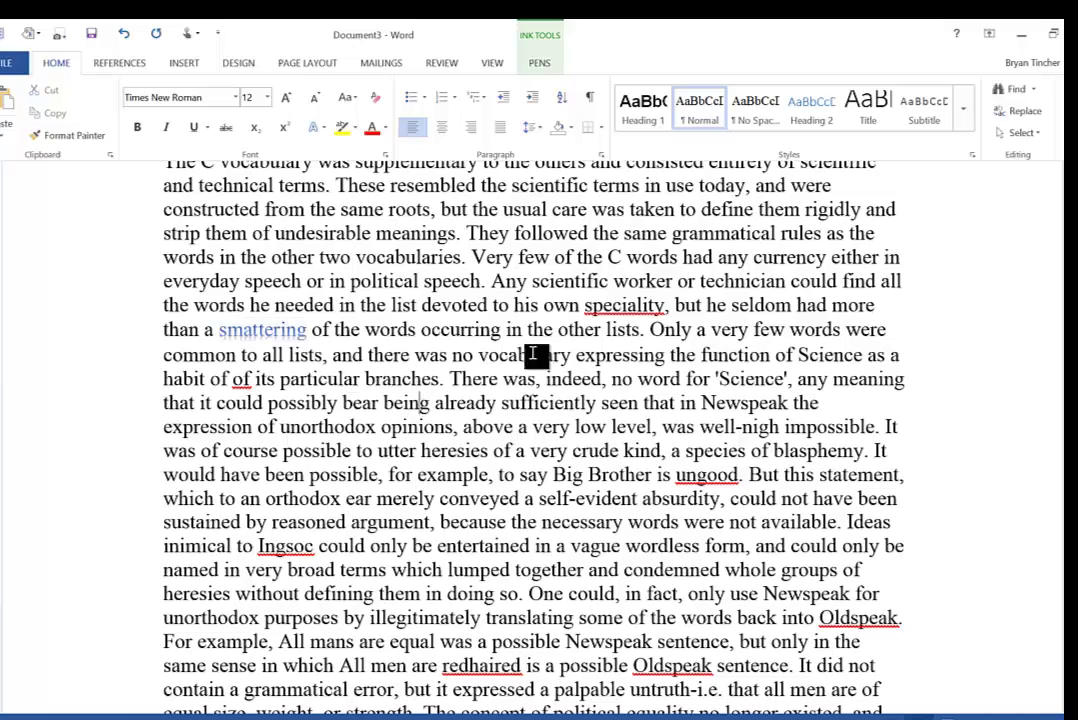
Apply the bold blue text effect with a white outline and hard shadow to "words" in the same line
scroll(532, 390, "up", 2, "ctrl")
scroll(533, 389, "up", 3, "ctrl")
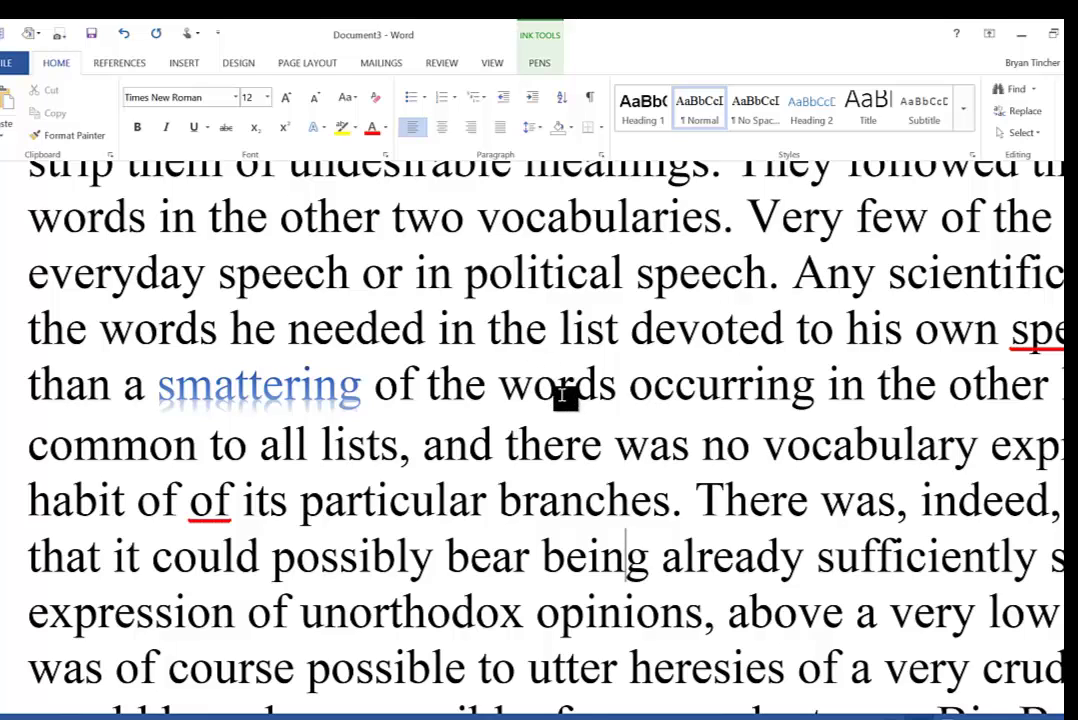
double_click(562, 390)
left_click(314, 127)
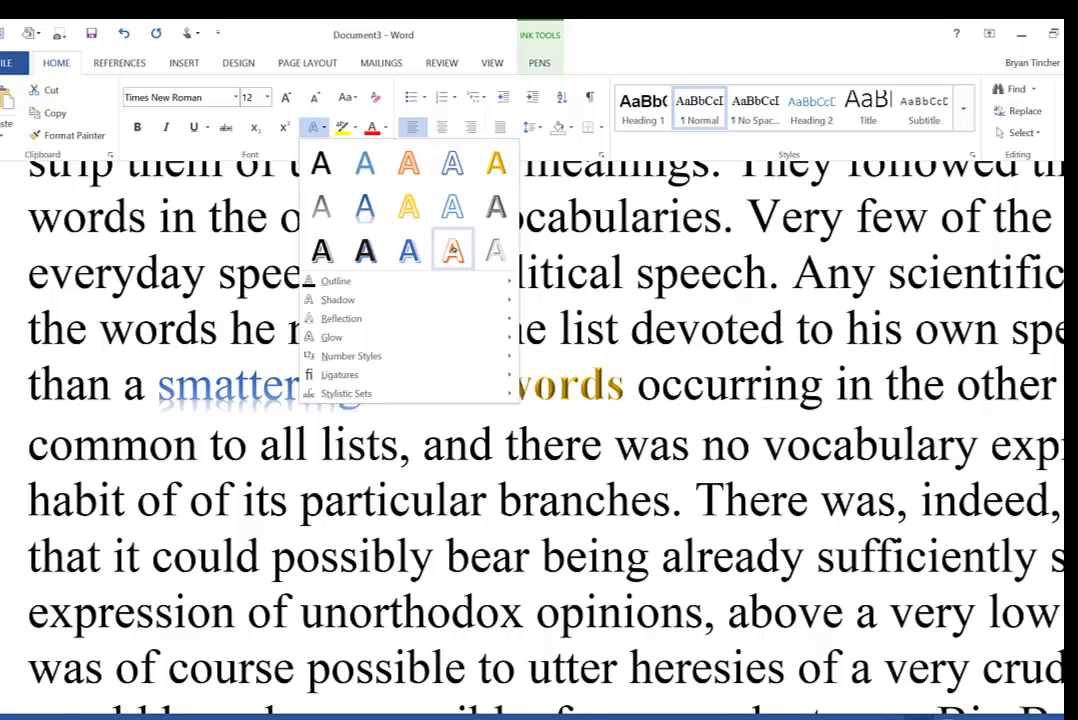
left_click(408, 255)
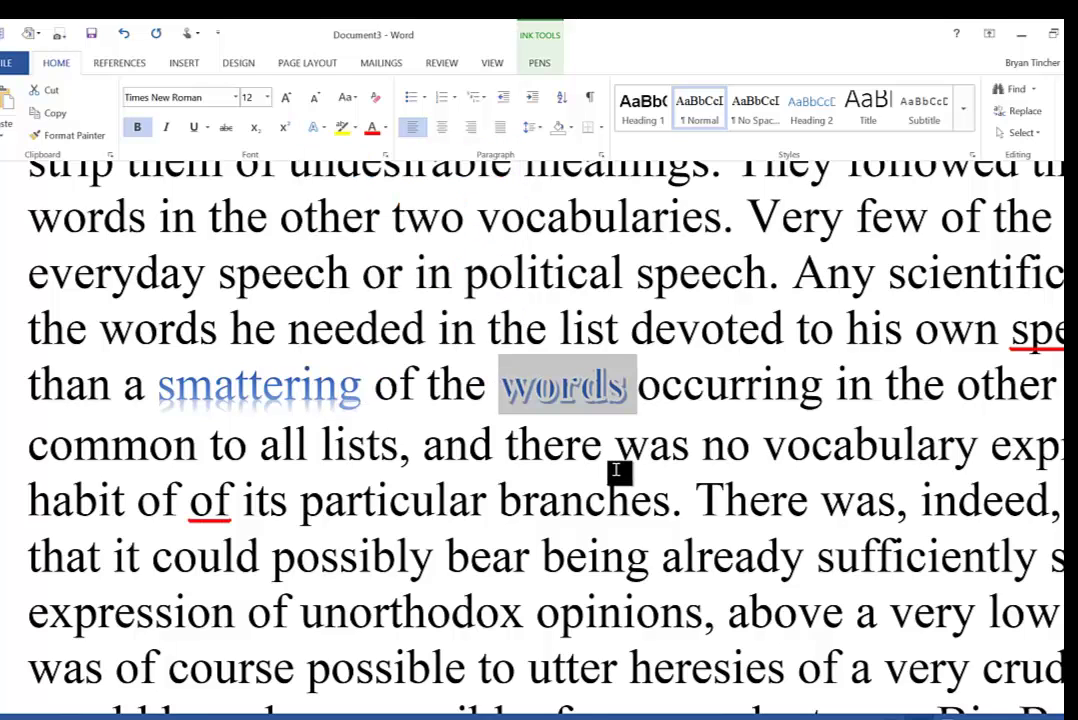
left_click(448, 558)
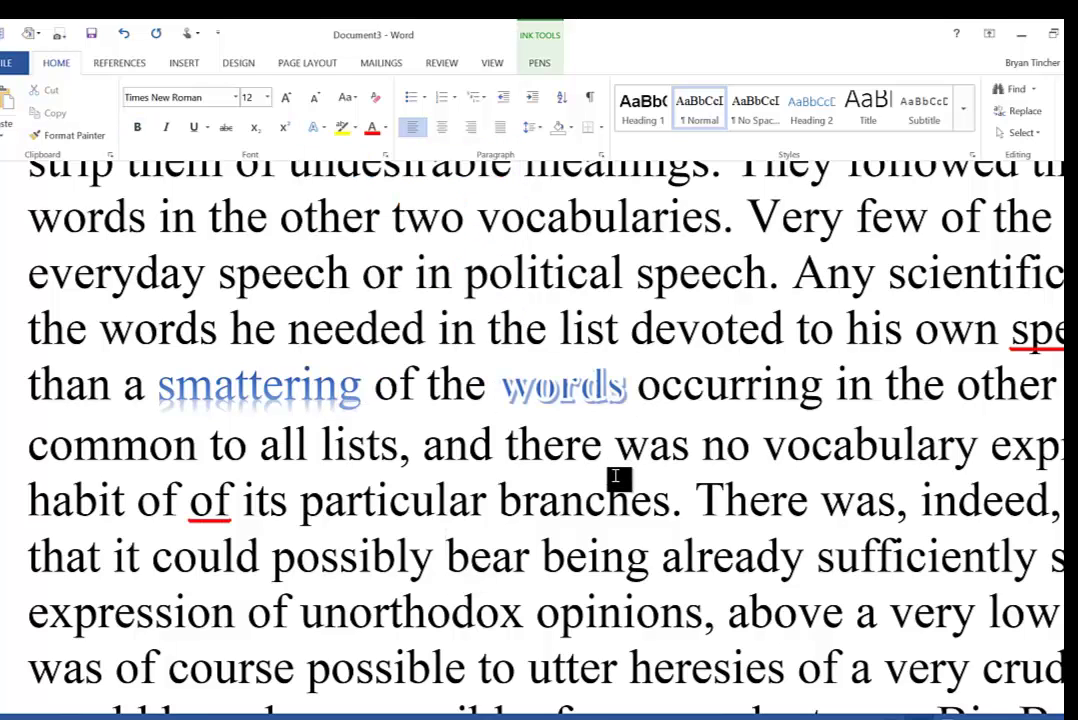
Apply the orange outlined text effect with a hard shadow to the word "particular"
double_click(397, 500)
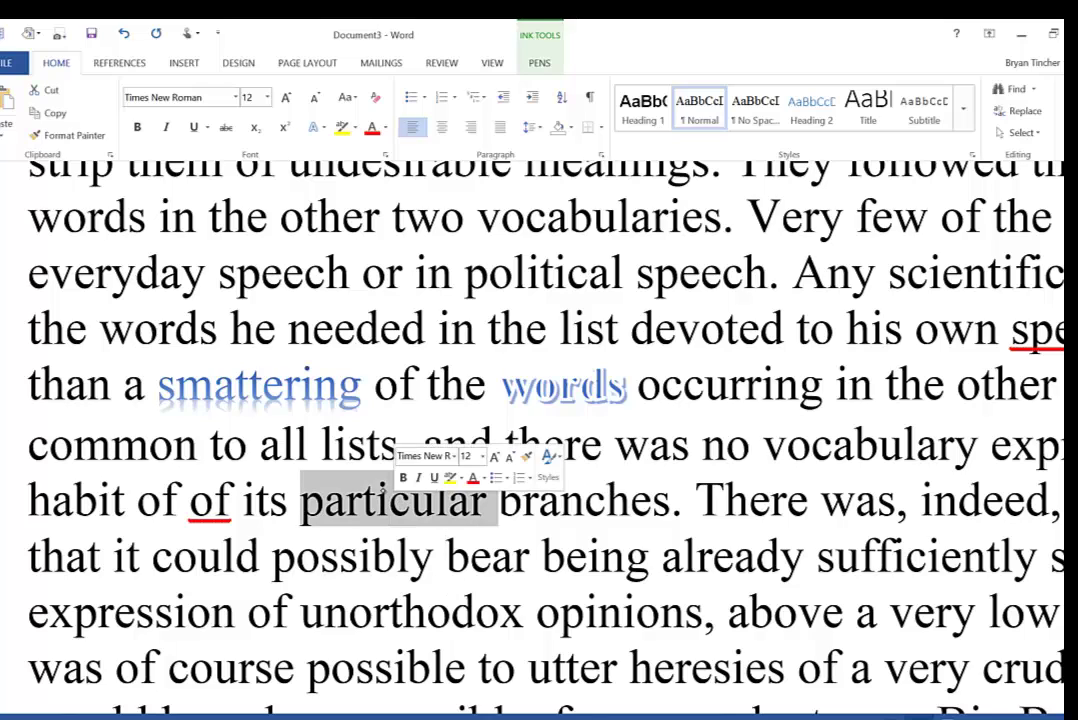
left_click(314, 127)
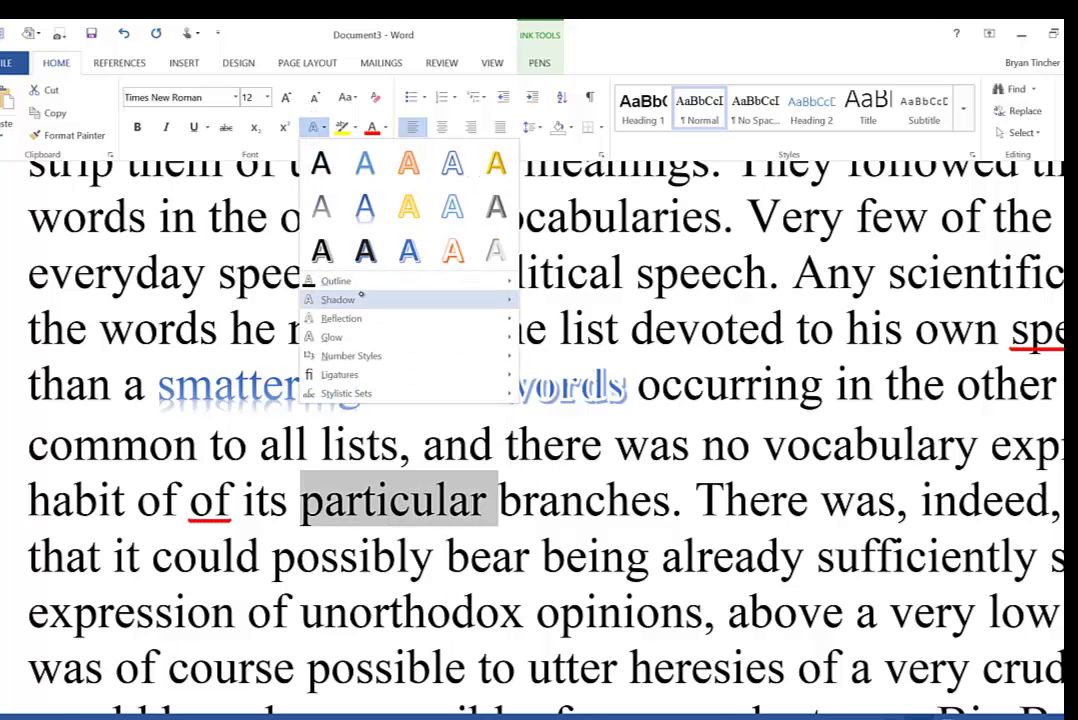
left_click(455, 258)
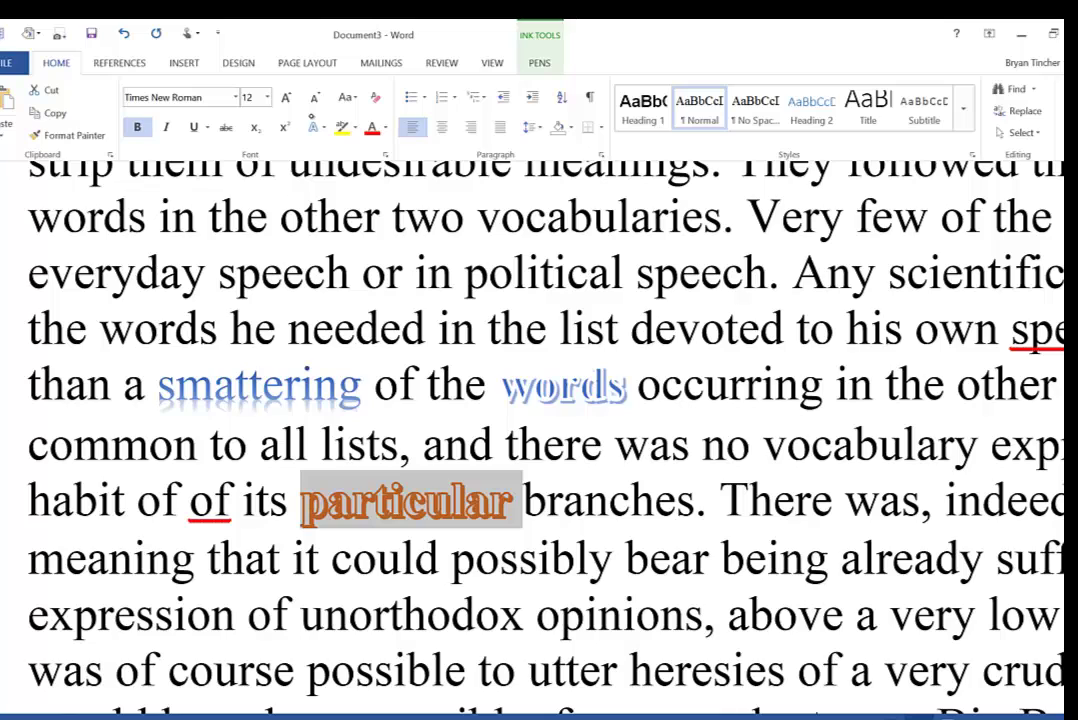
Set the outline of "particular" to a custom purple with RGB values 114, 40, 246
left_click(313, 127)
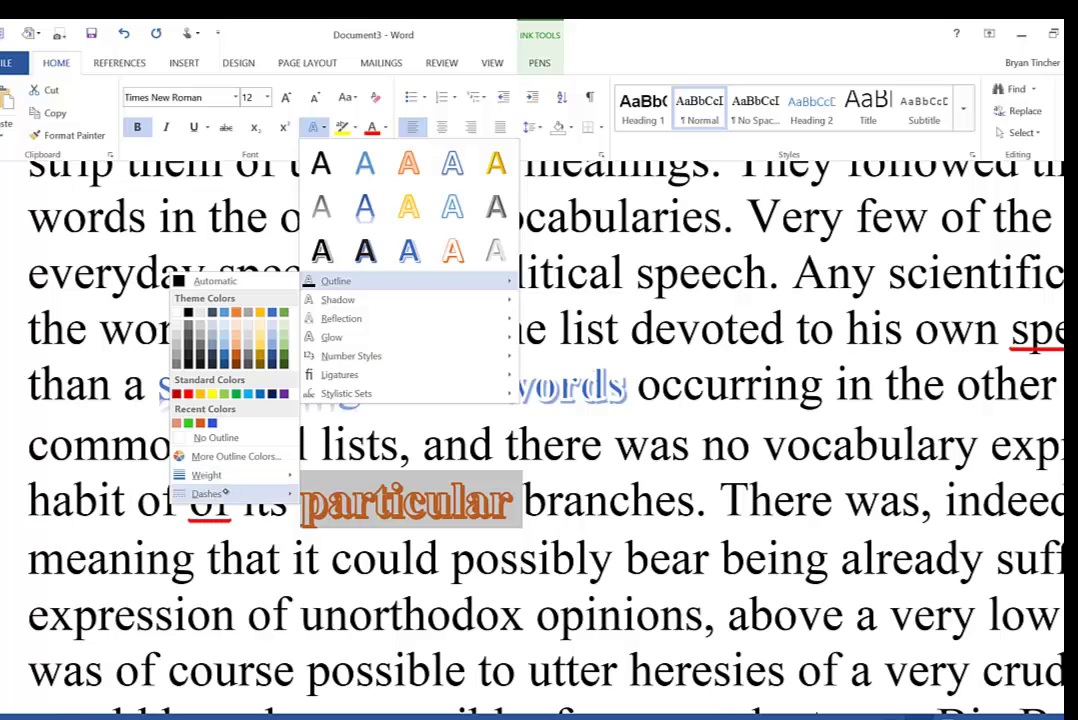
left_click(253, 456)
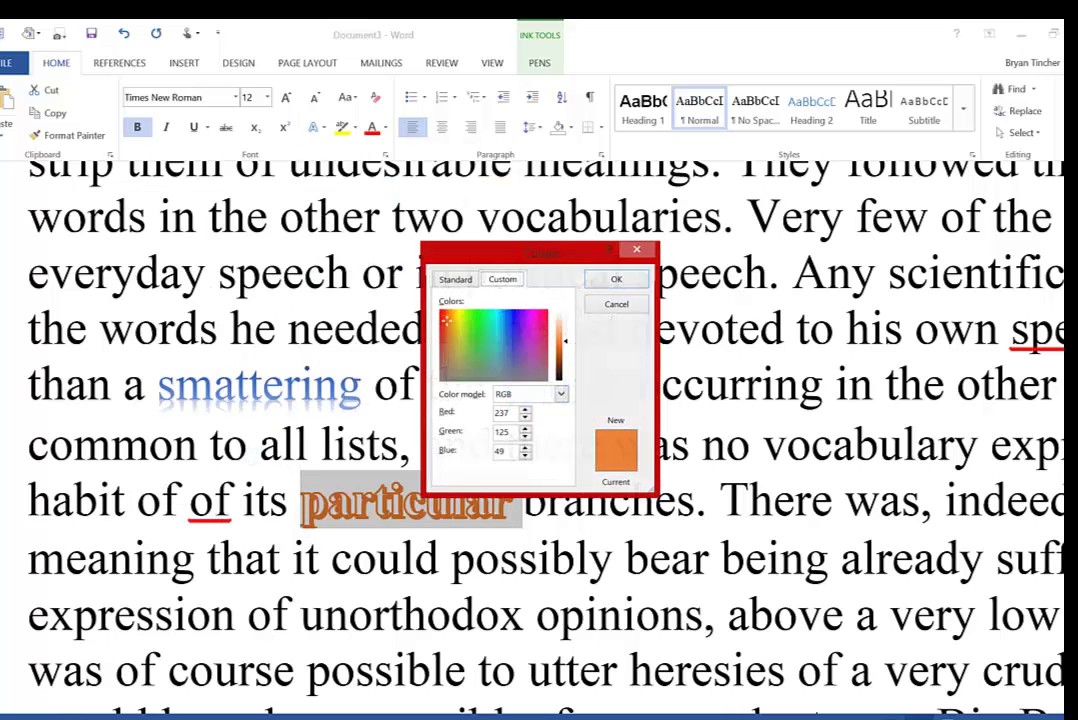
left_click(516, 316)
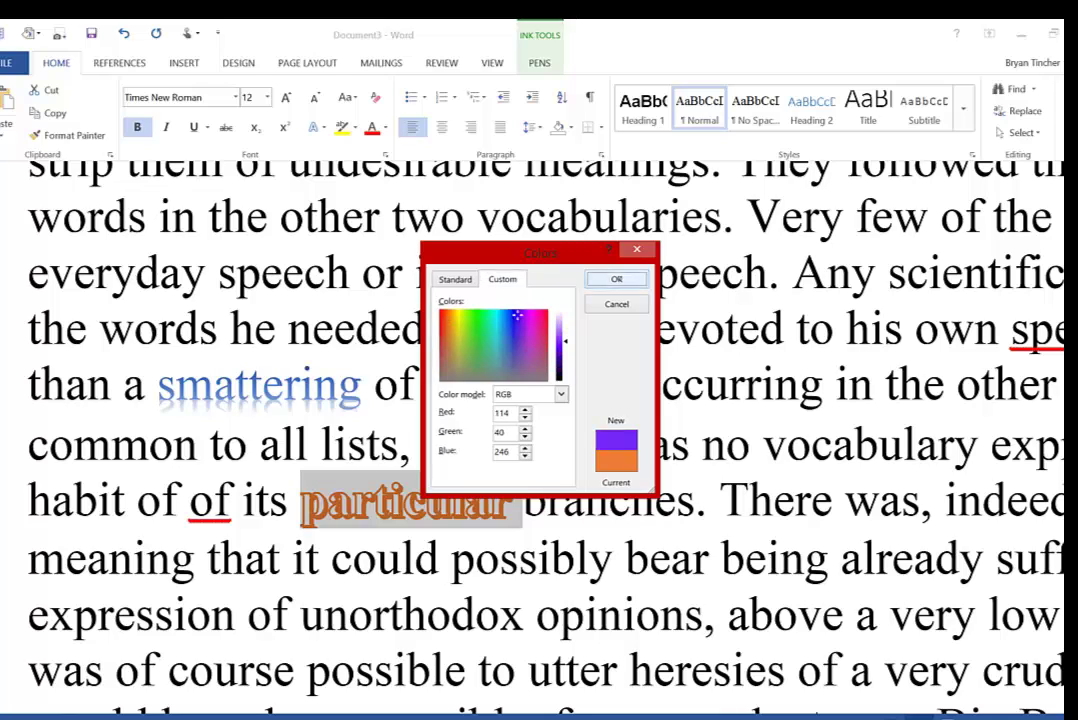
left_click(616, 279)
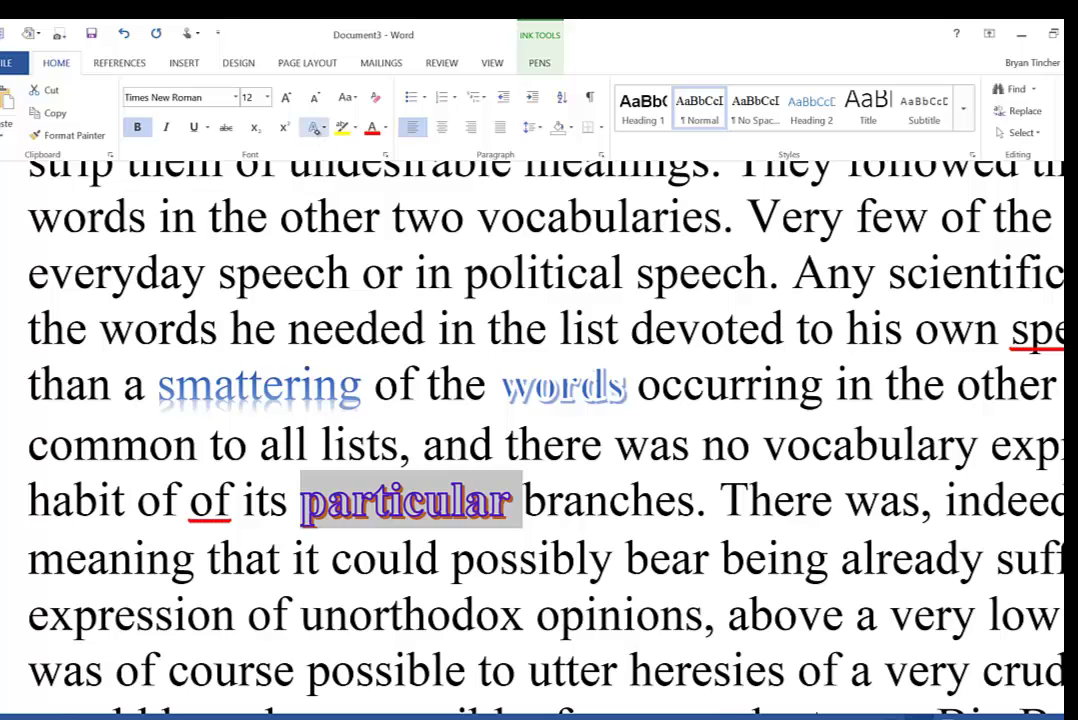
Open the detailed shadow options for "particular" and set its shadow color to the recently used purple
left_click(316, 127)
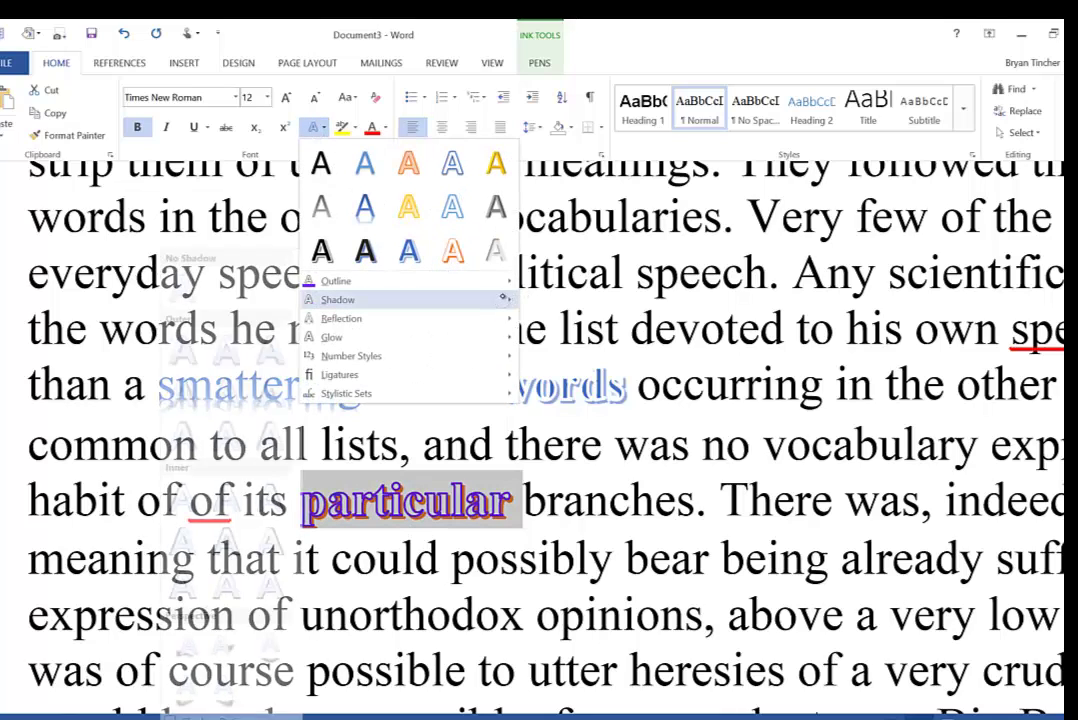
mouse_move(505, 297)
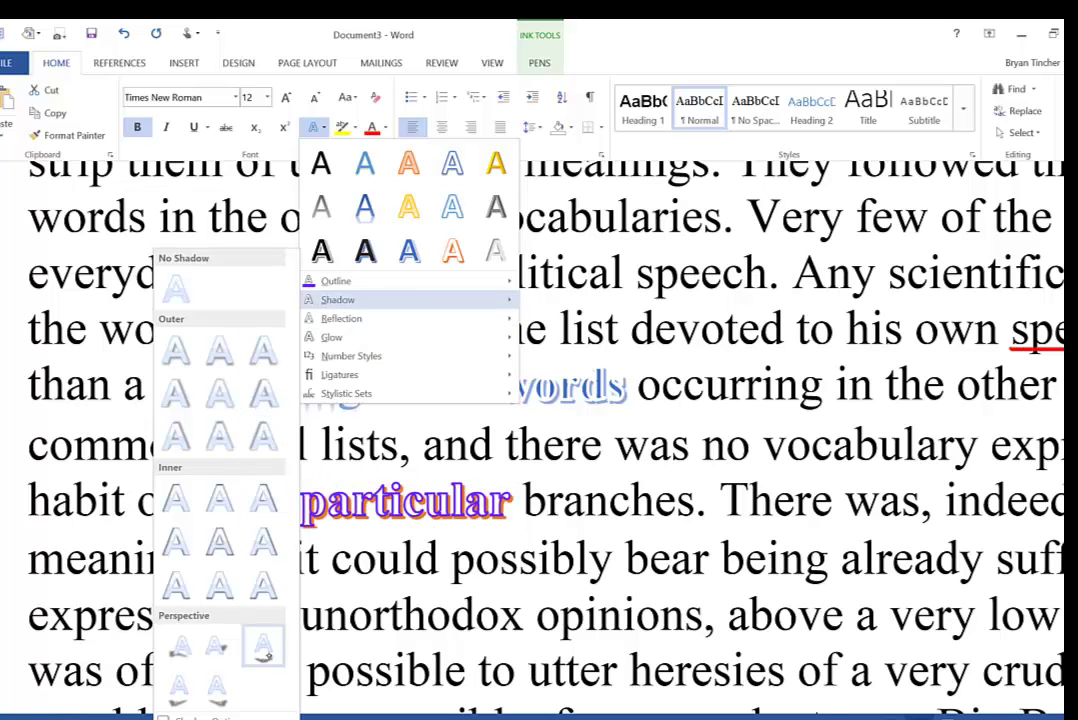
left_click(226, 700)
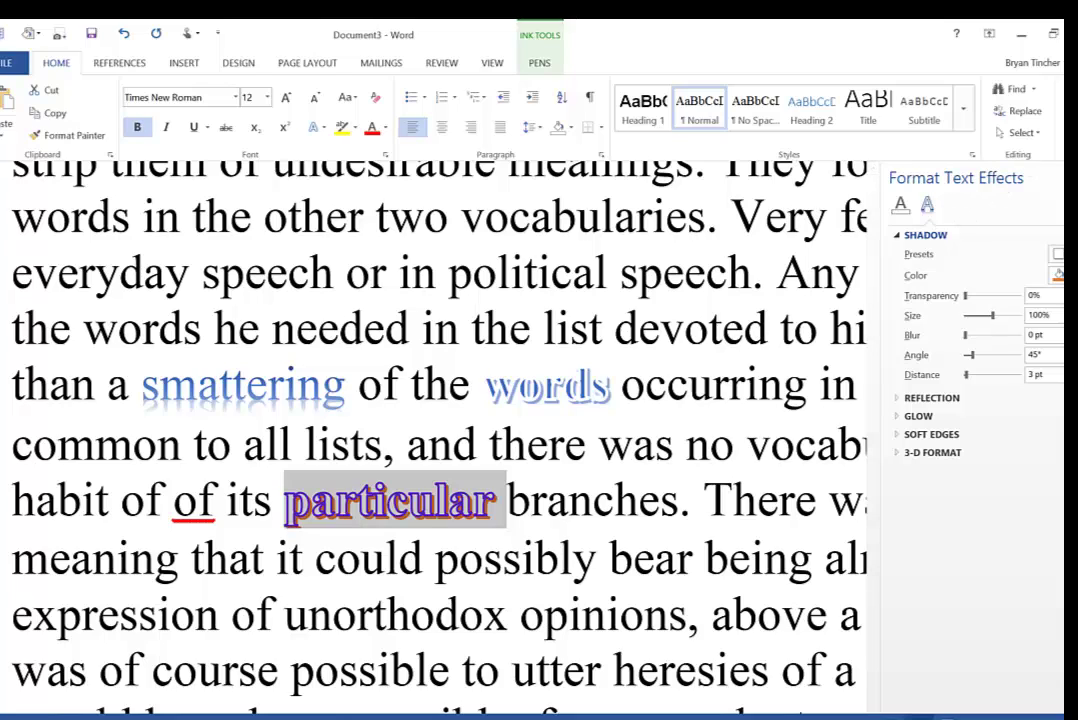
left_click(1050, 178)
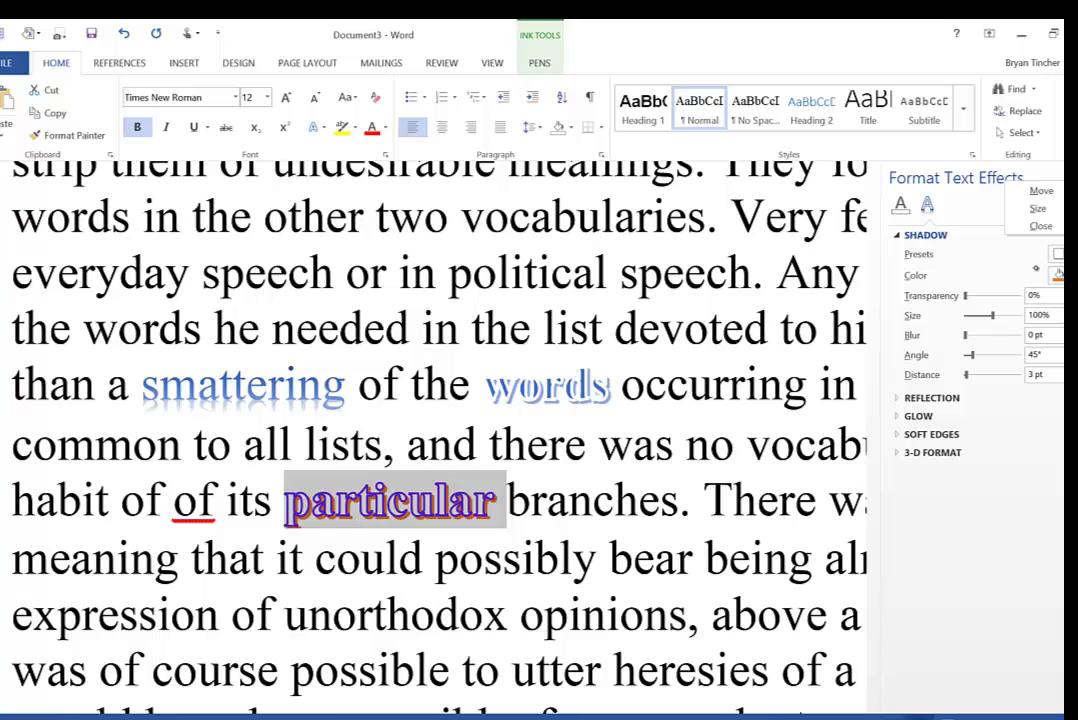
left_click(1058, 274)
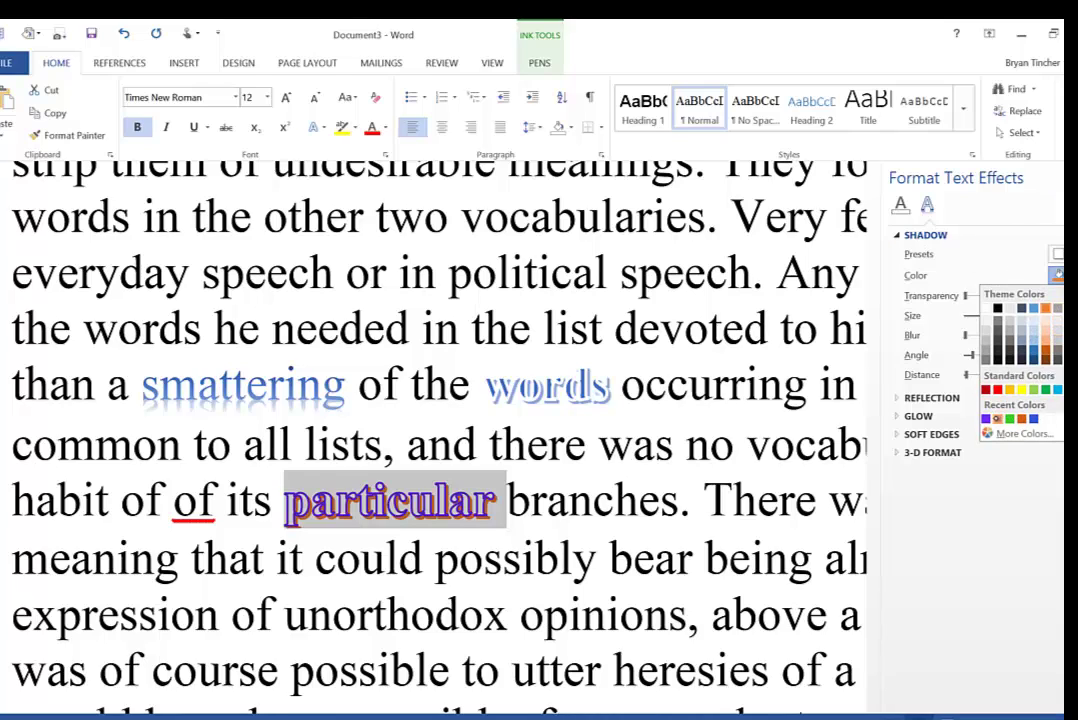
left_click(986, 419)
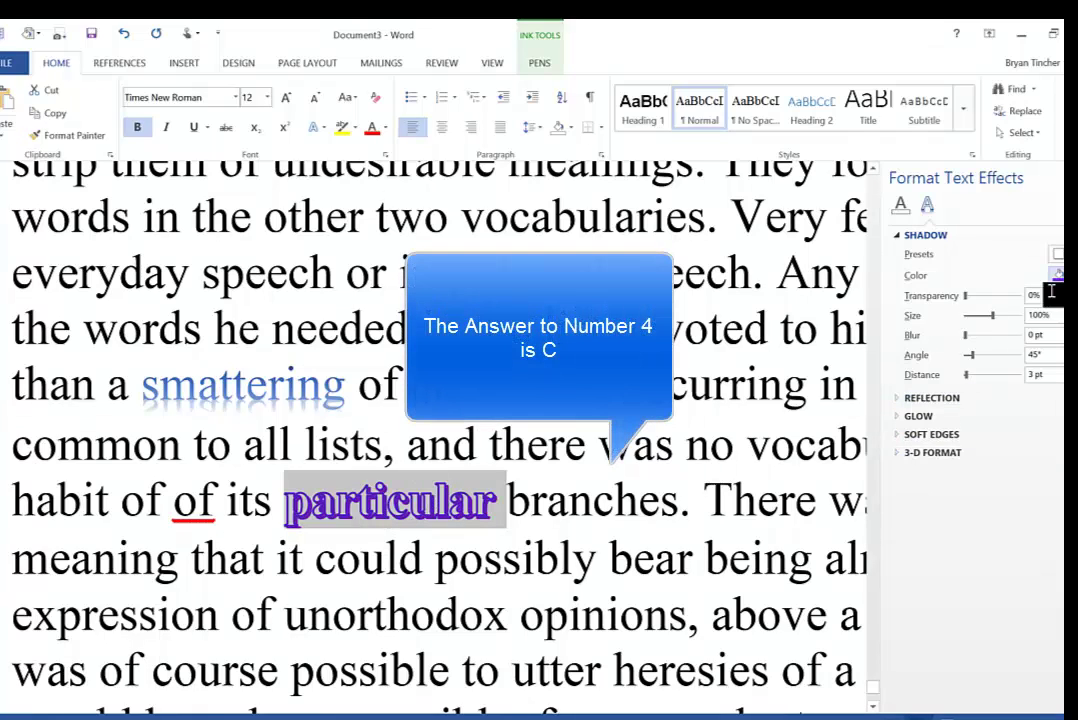
Set the shadow of "particular" to 83% transparency, 84% size, a 181° angle and 57 pt distance
left_click_drag(965, 297, 997, 298)
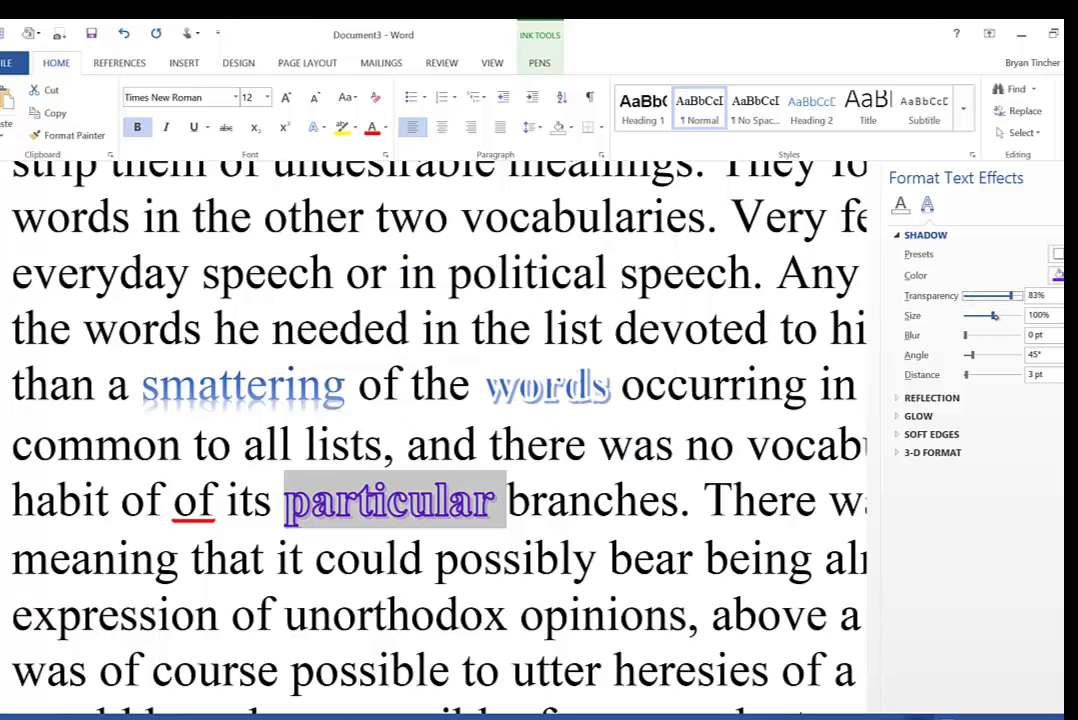
left_click_drag(994, 316, 981, 374)
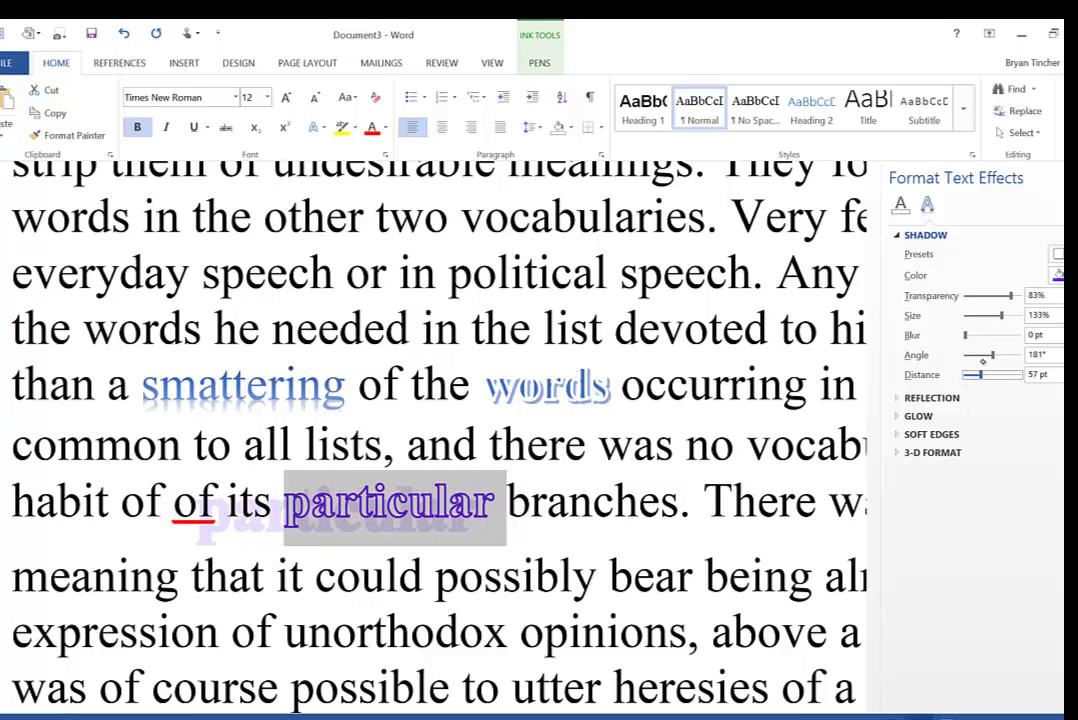
left_click_drag(1001, 315, 988, 315)
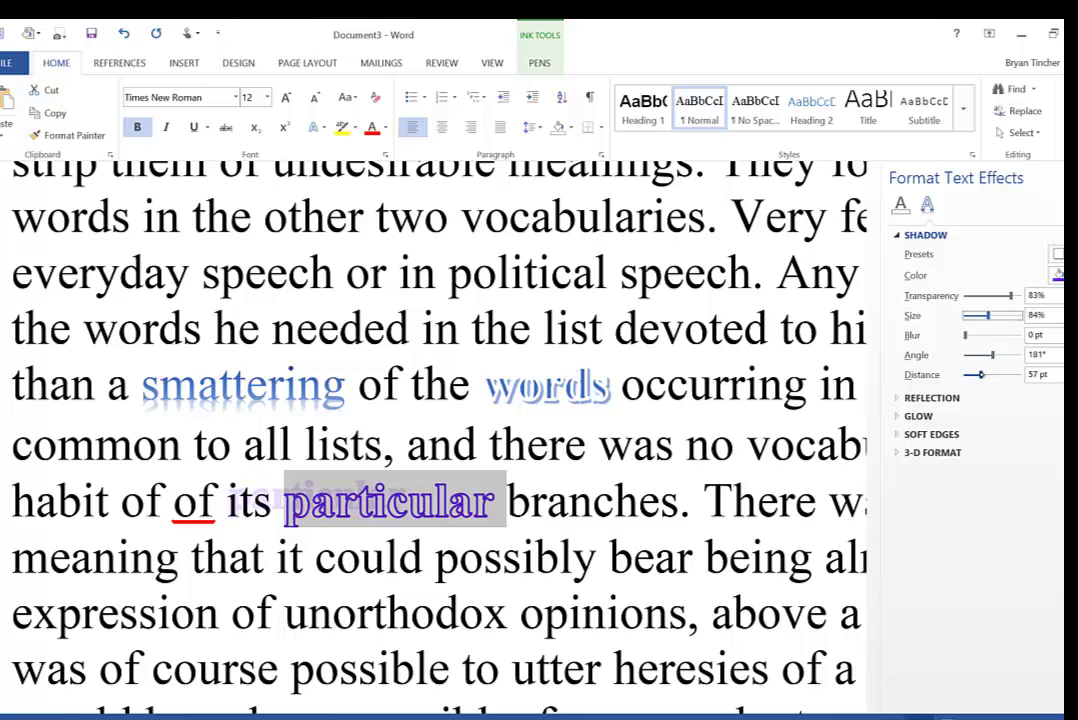
Set the shadow distance of "particular" to 0 pt and its reflection distance to 1 pt, expanding the remaining text effect settings down to 3-D format
left_click_drag(981, 374, 963, 374)
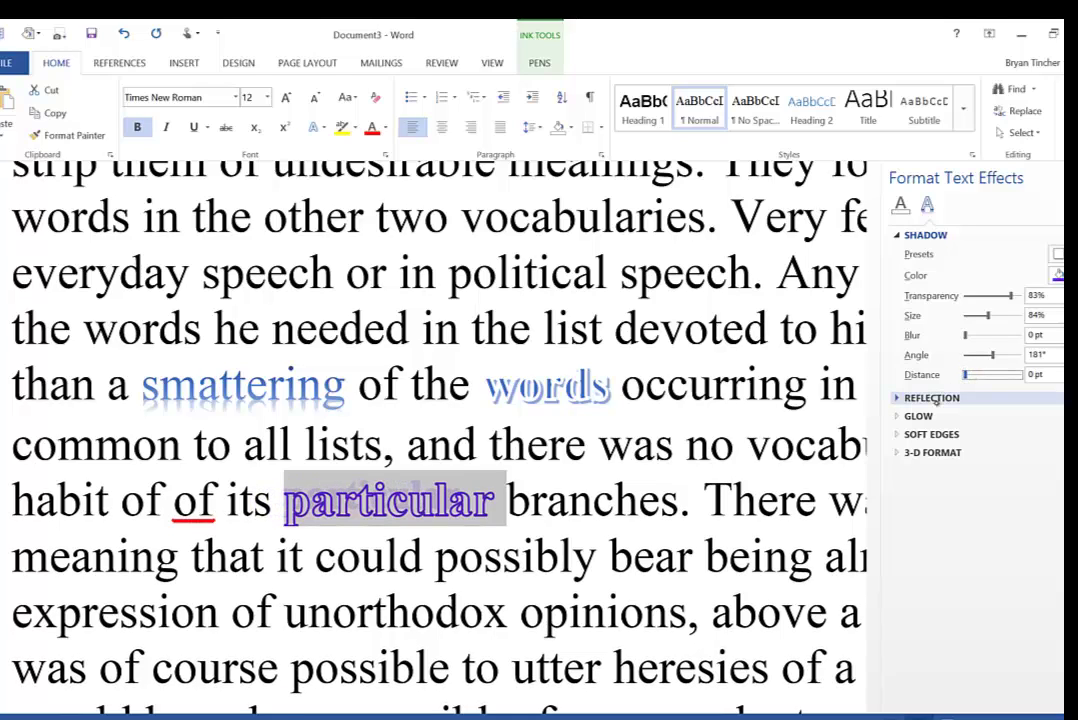
left_click(932, 398)
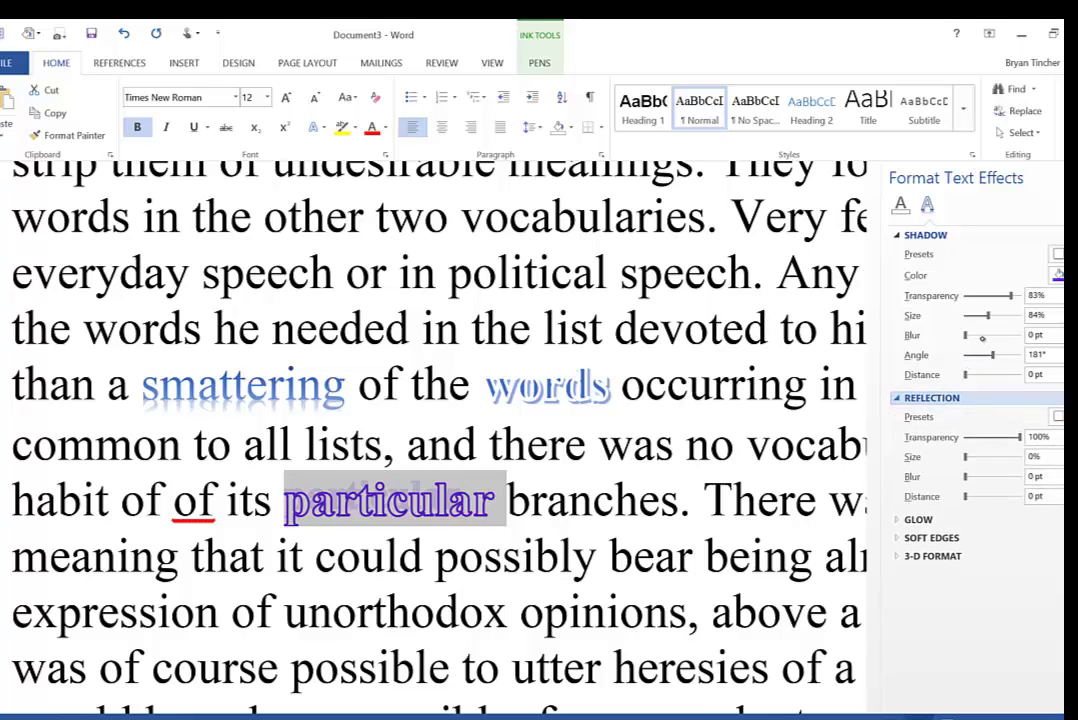
left_click(918, 519)
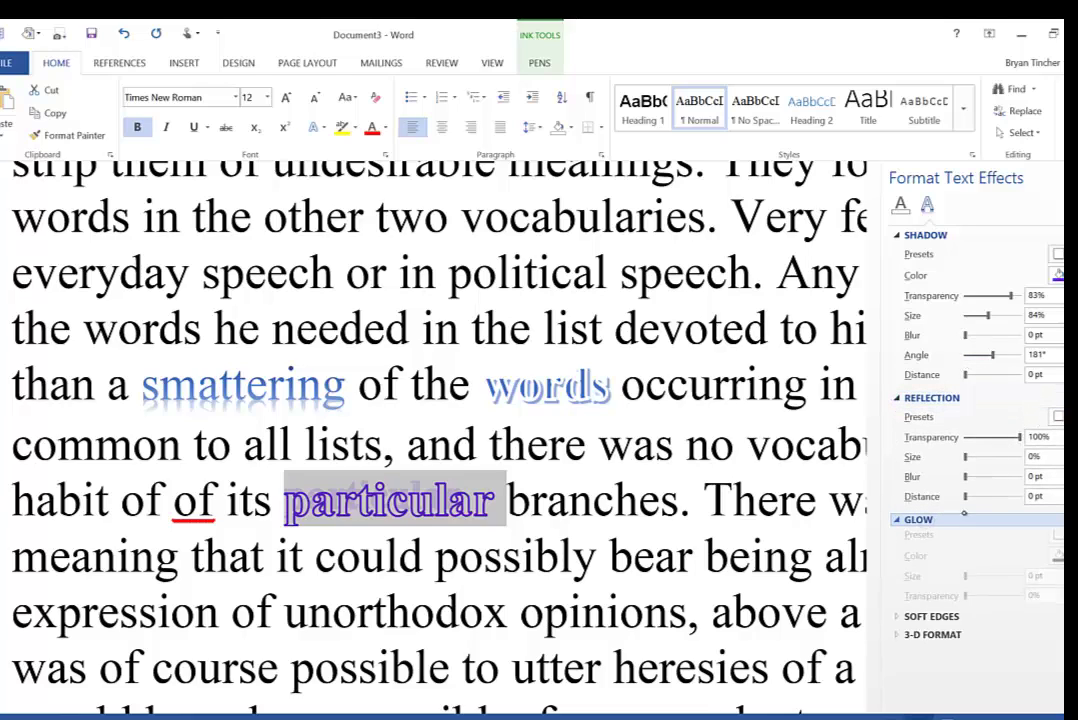
left_click(958, 623)
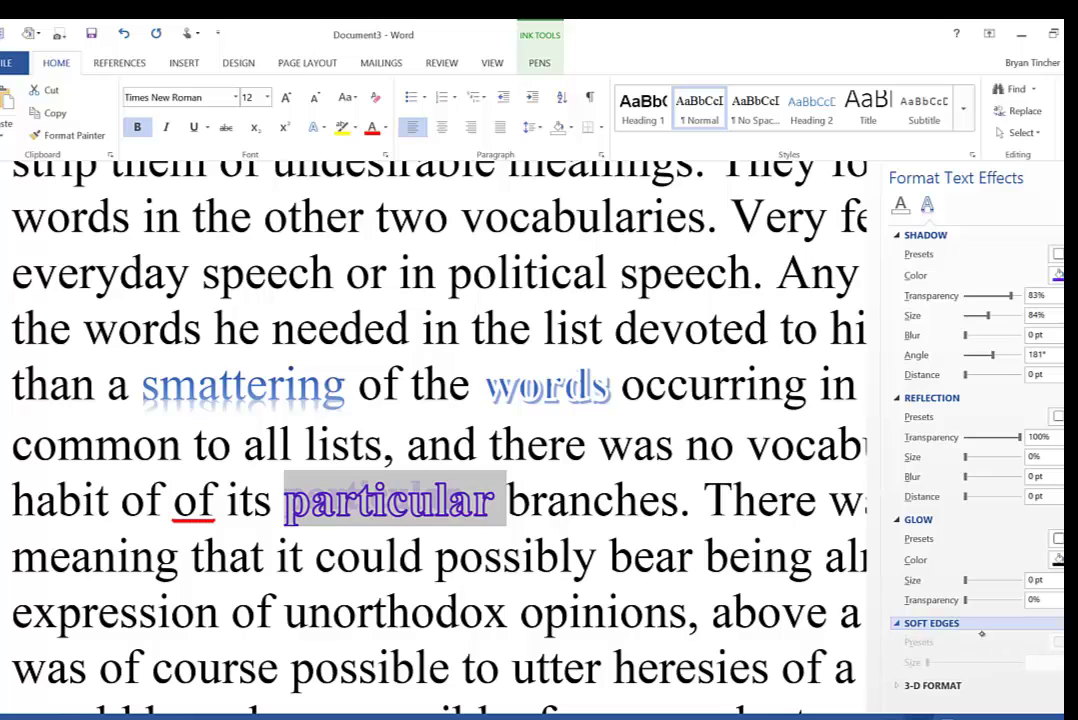
left_click(967, 497)
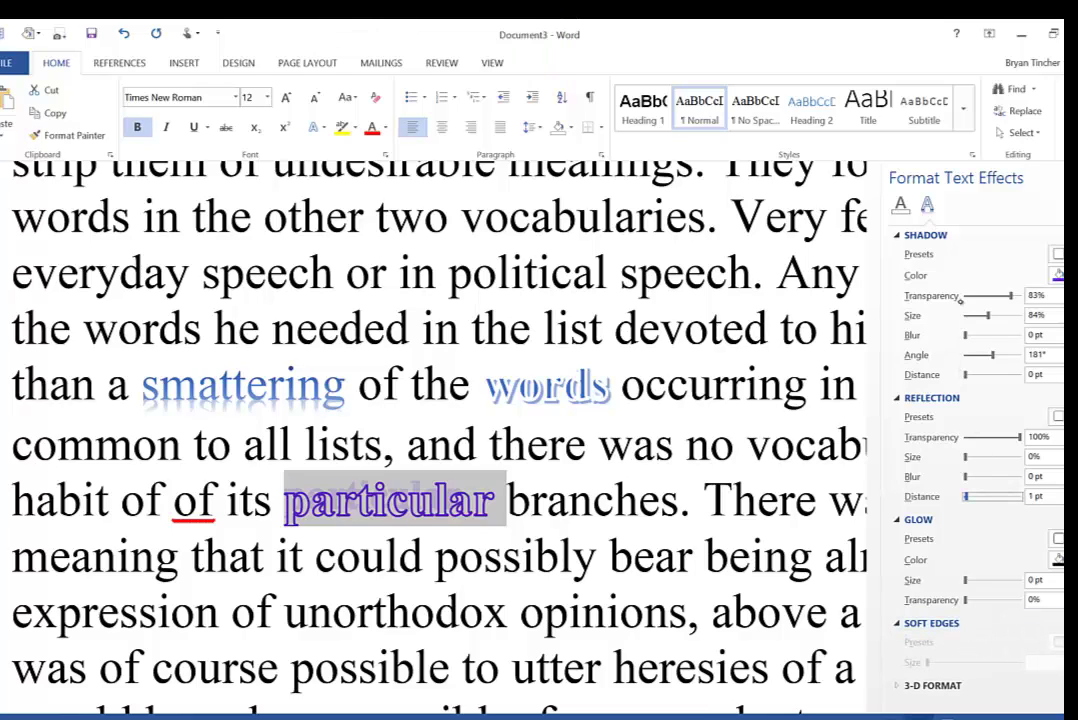
left_click(958, 686)
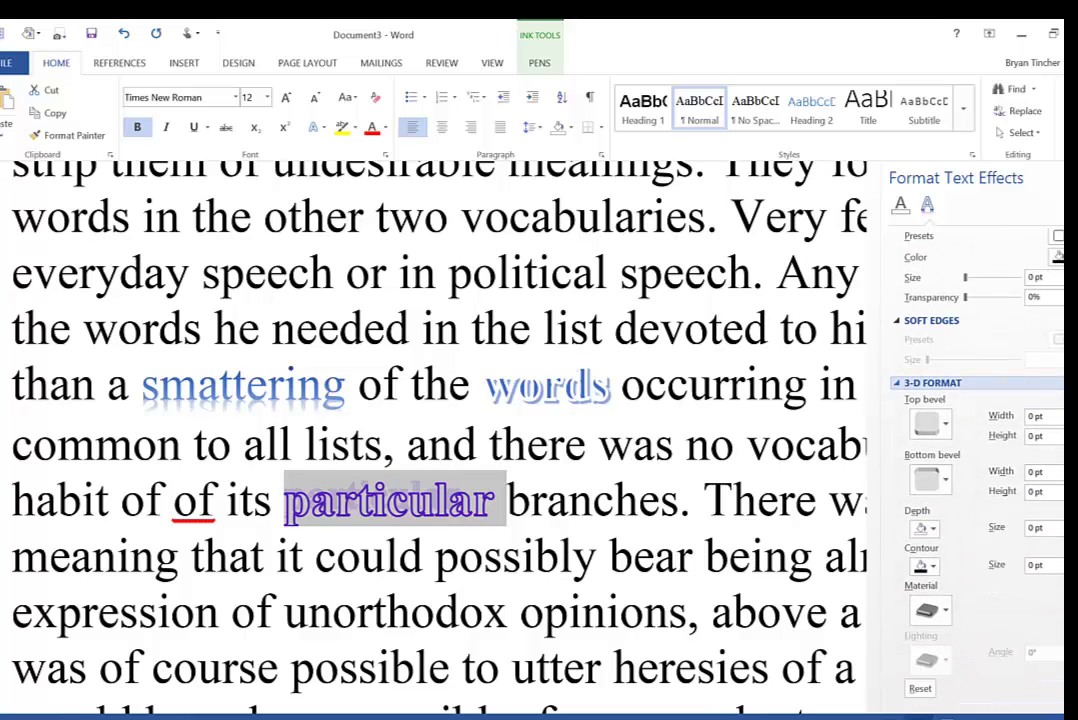
Apply the blue 11 pt glow variation to the word "unorthodox"
left_click(413, 612)
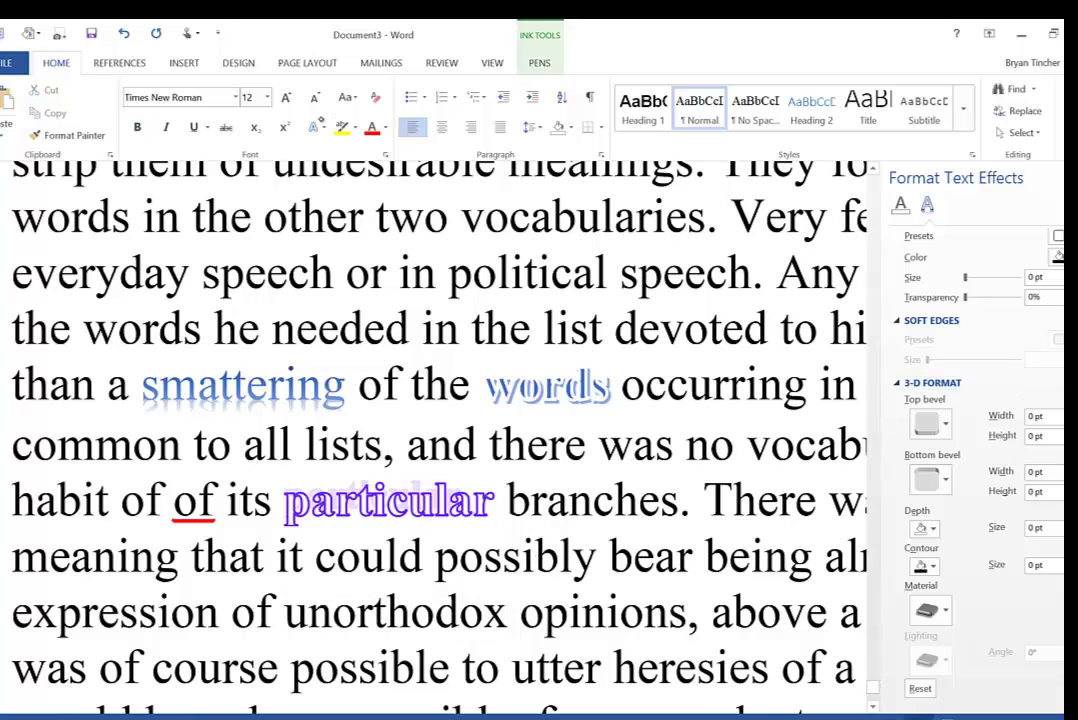
left_click(316, 127)
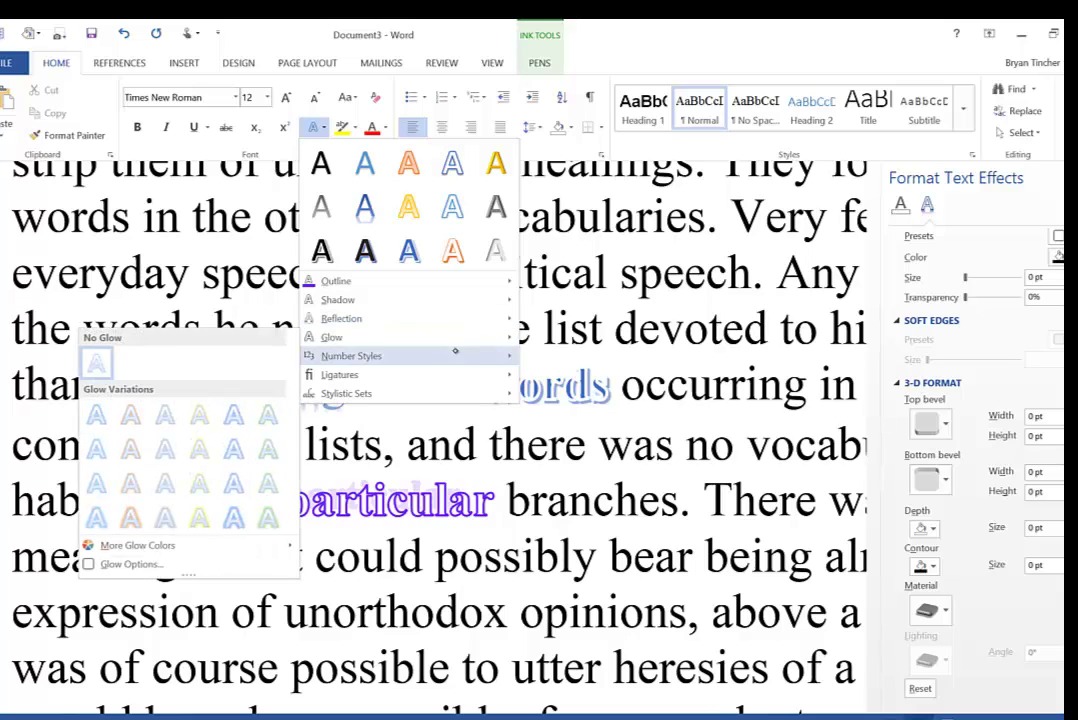
left_click(235, 480)
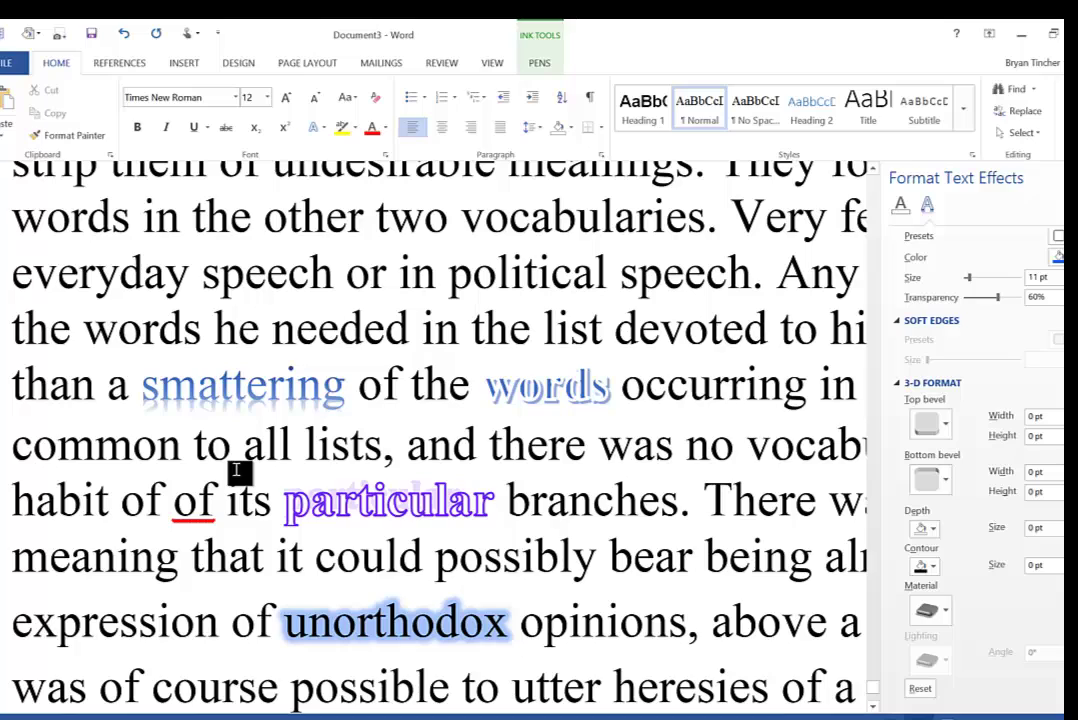
Collapse the soft edges settings and change the glow preset of "unorthodox" to the green 18 pt variation
left_click(910, 320)
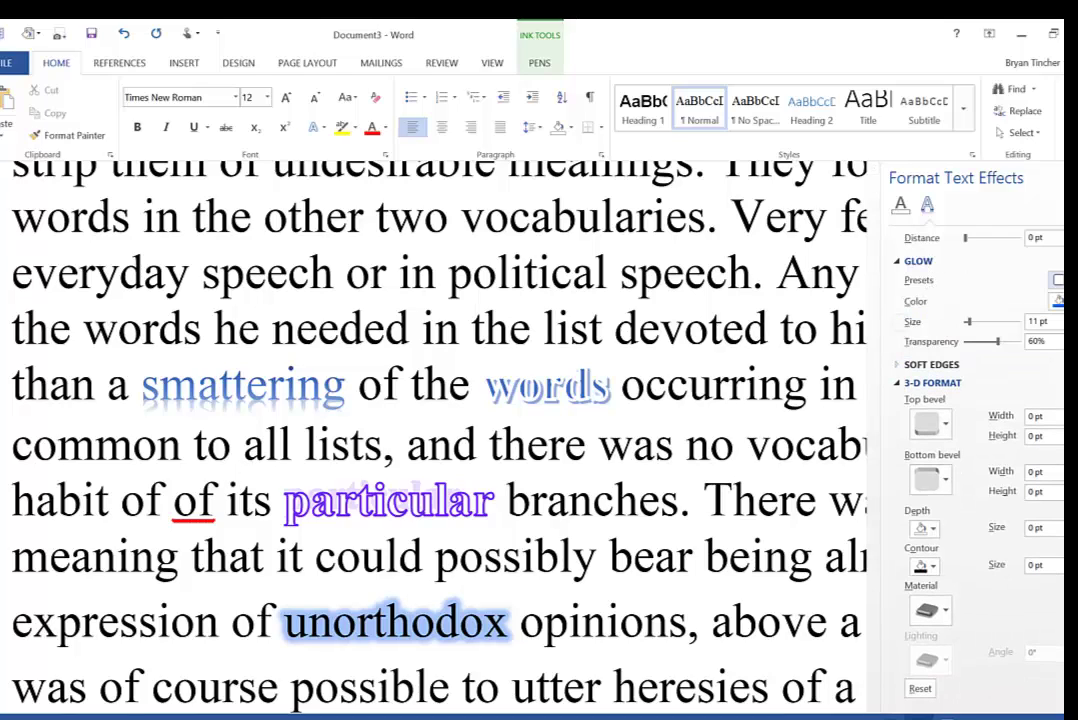
left_click(1058, 280)
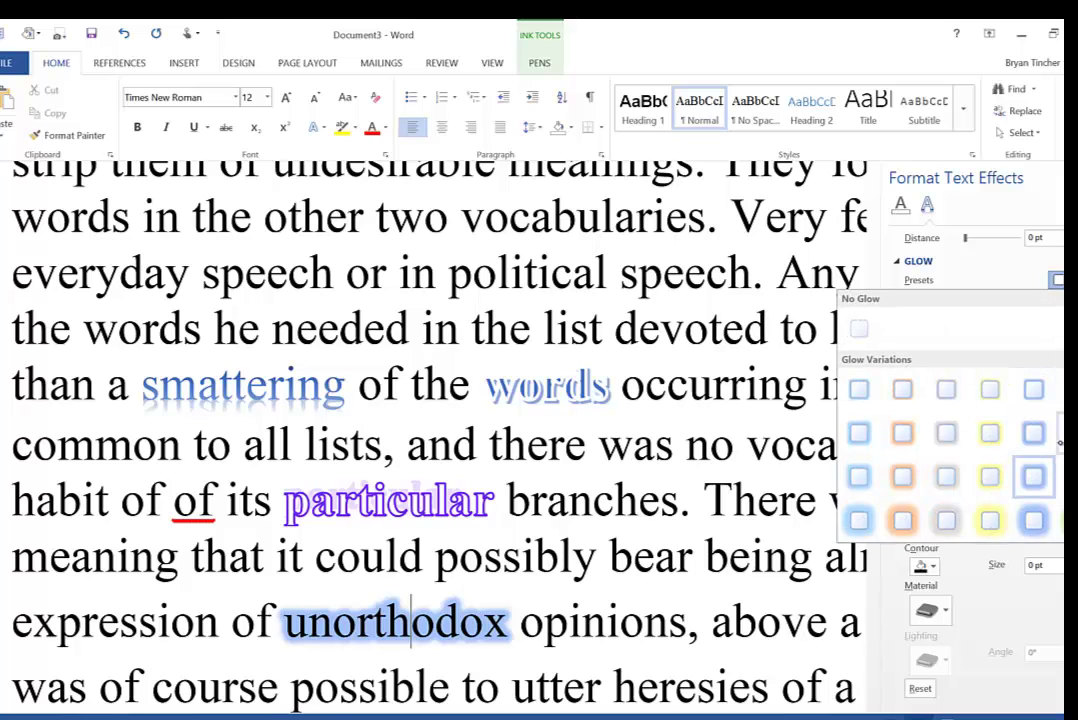
key("Escape")
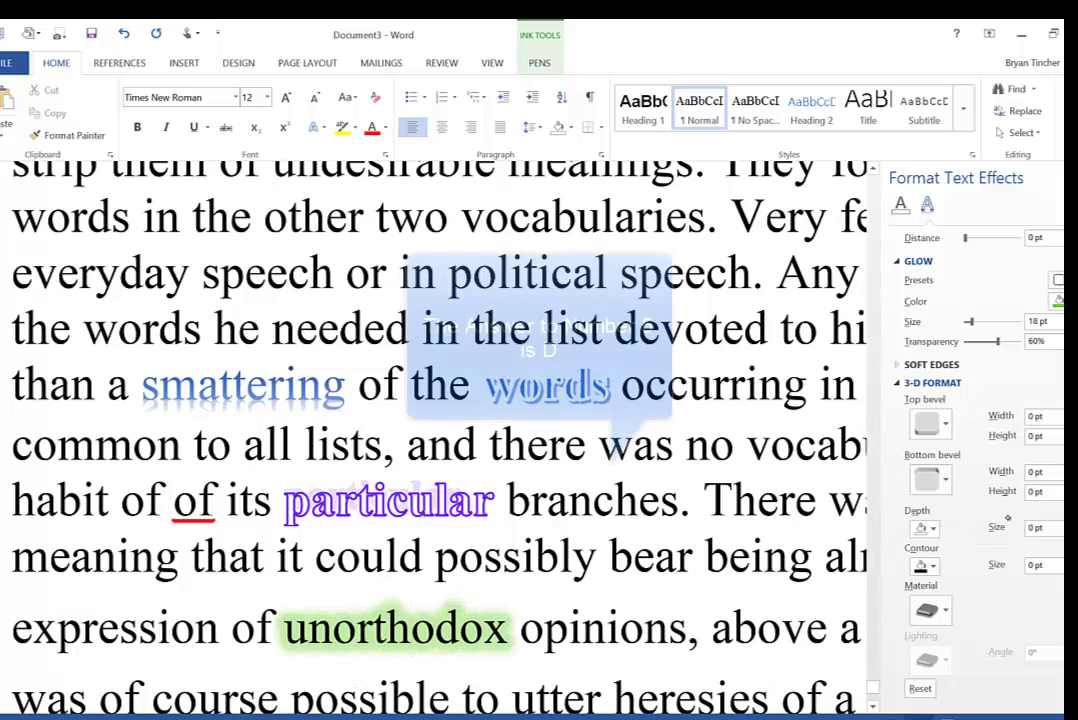
Set the glow color of "unorthodox" to a custom dark green with RGB values 47, 93, 15
left_click(1058, 301)
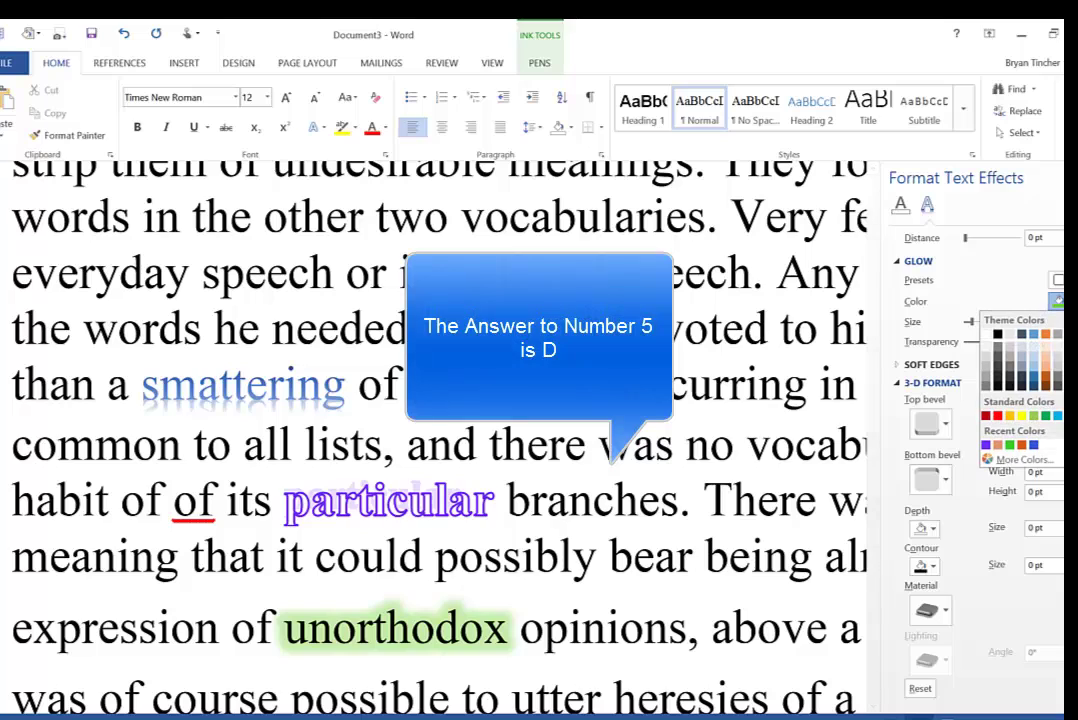
left_click(1020, 459)
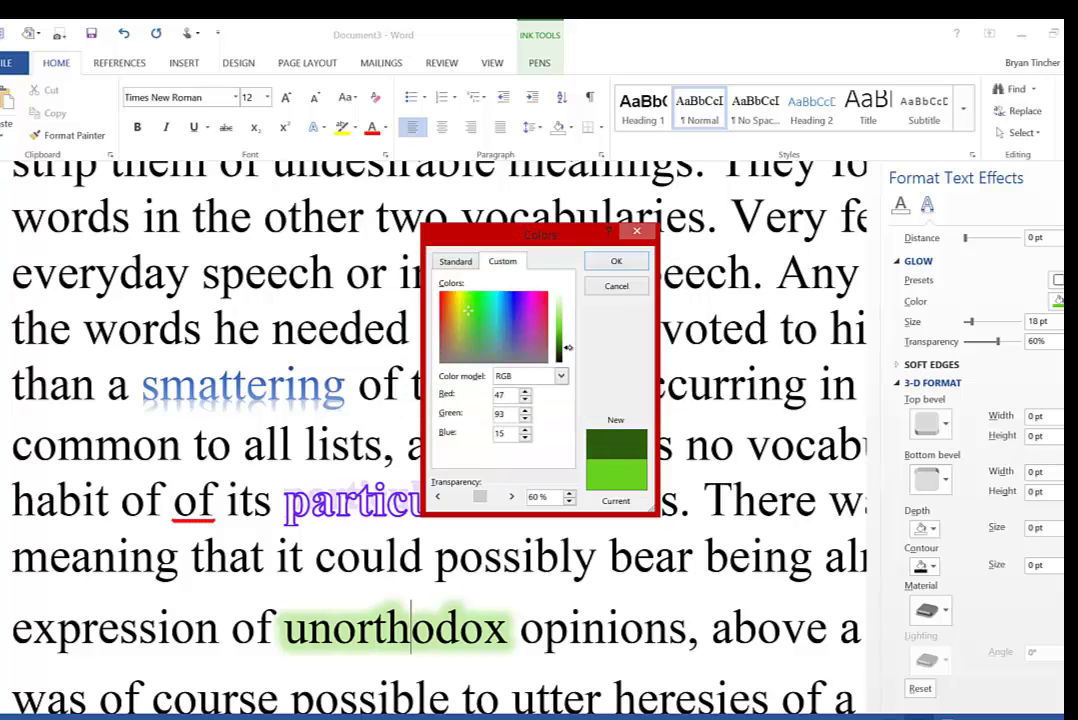
left_click(616, 260)
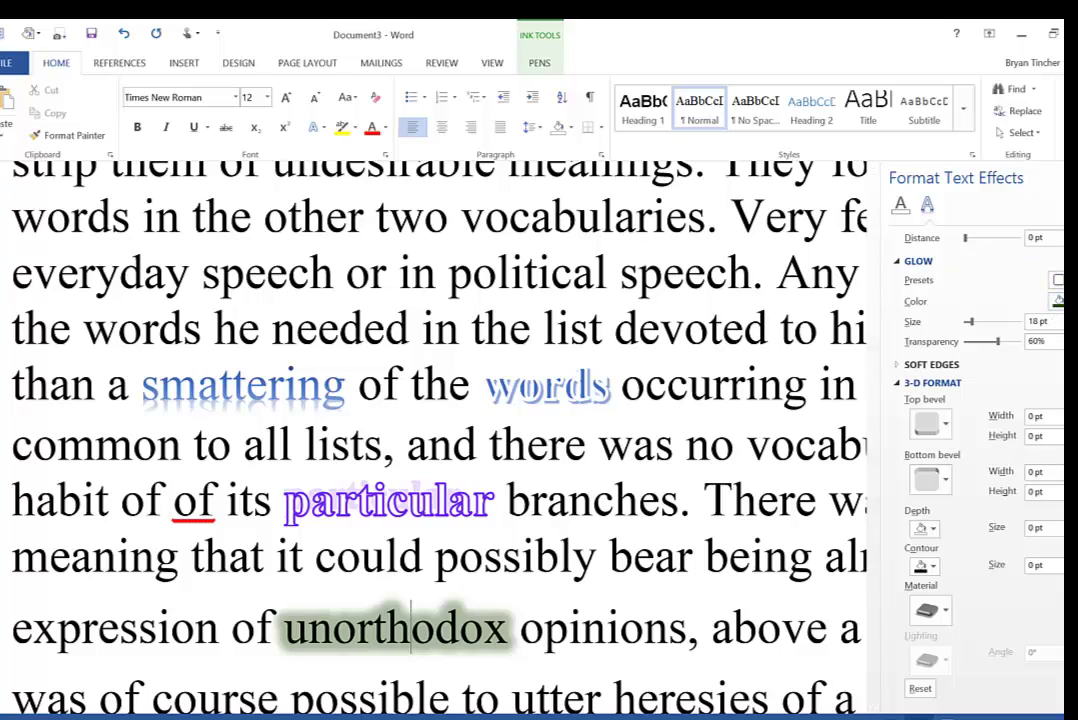
Set the glow of "unorthodox" to a size of 22 pt and 82% transparency
left_click(991, 323)
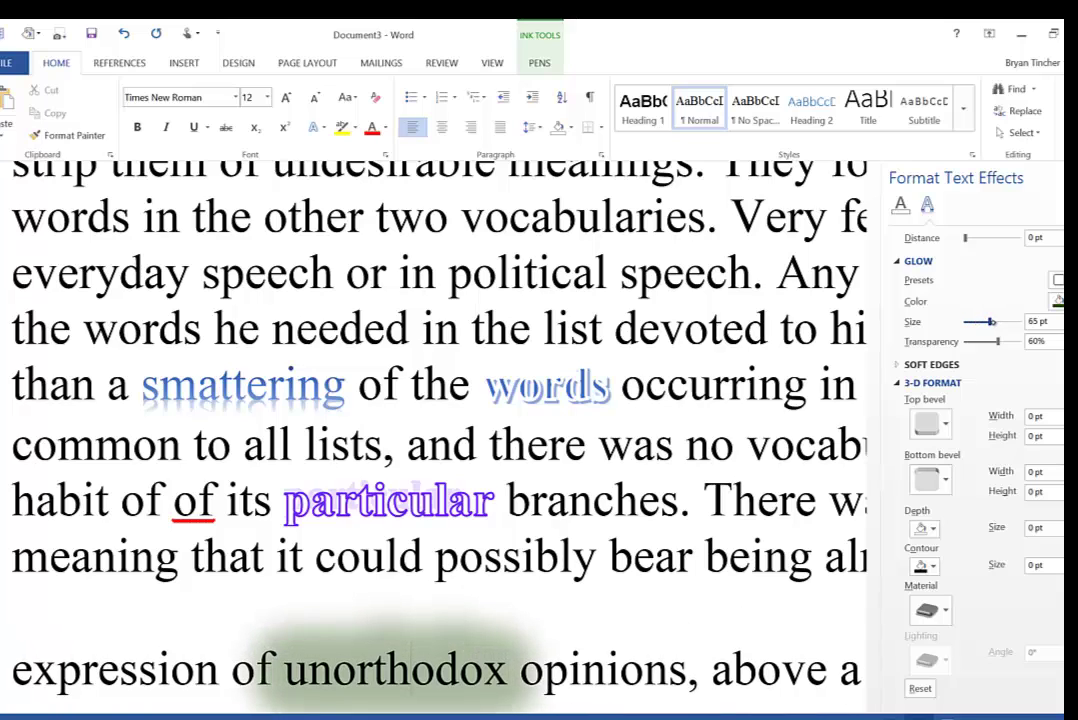
left_click_drag(991, 323, 1000, 350)
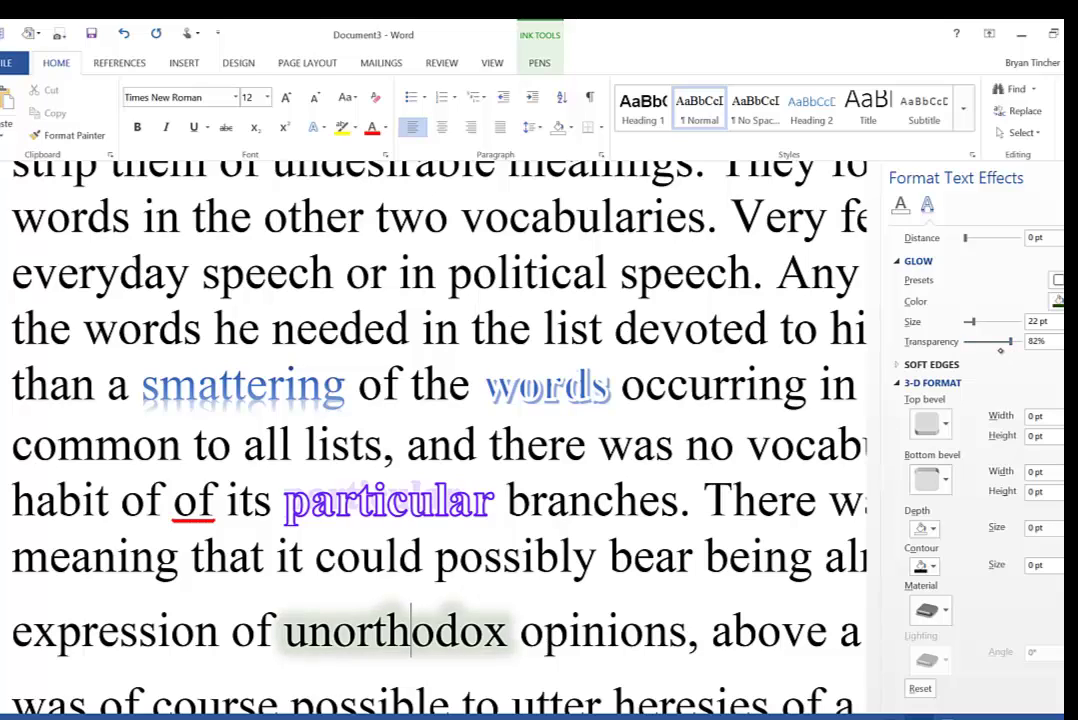